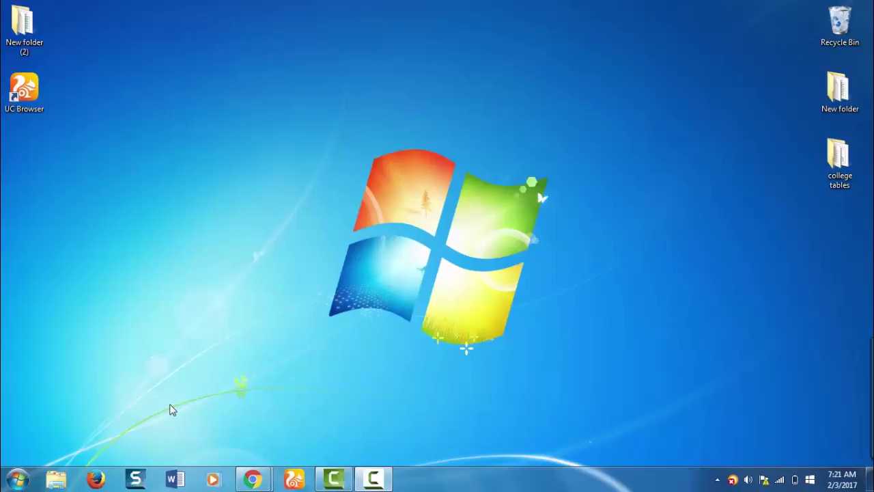
# Search Google for "vistart" in UC Browser and open the Windows Start Menu ViStart 8.1 page by Lee-Soft
pyautogui.click(296, 482)
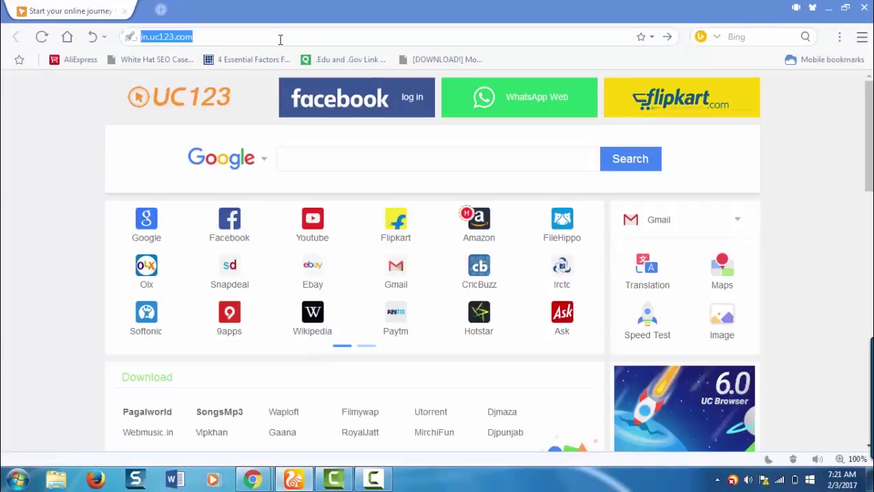
pyautogui.write('GOO')
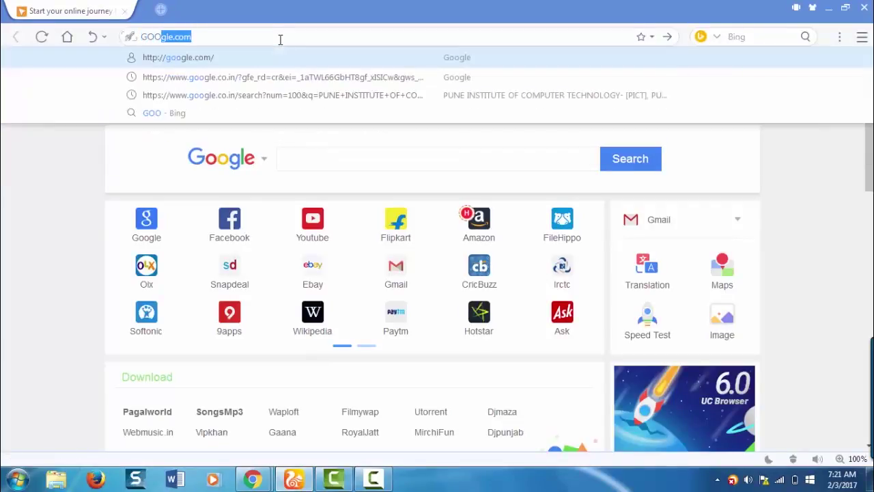
pyautogui.press('Return')
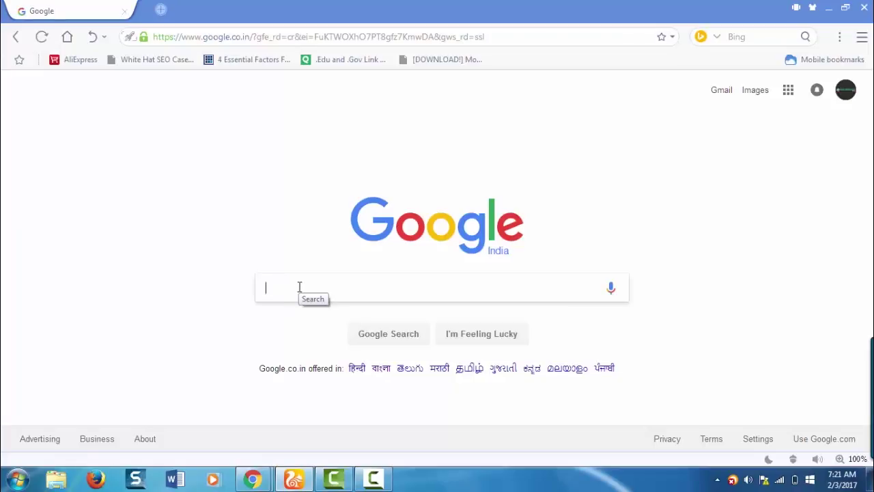
pyautogui.write('vistart')
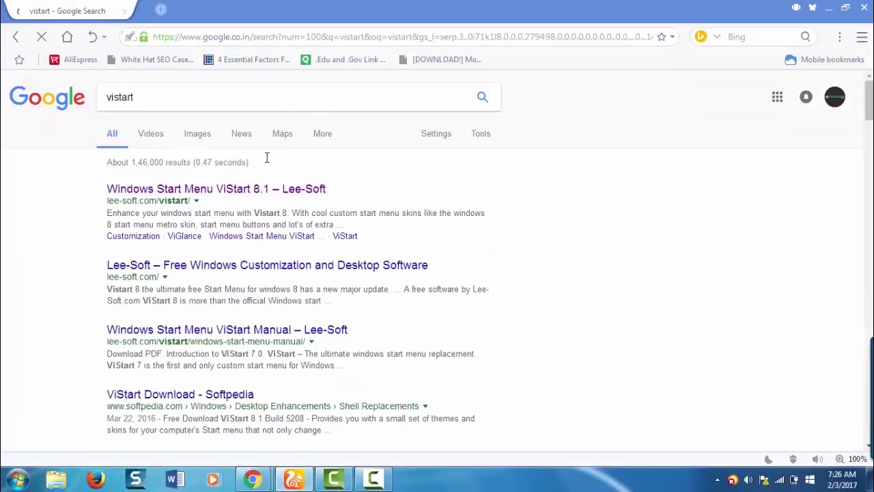
pyautogui.click(223, 190)
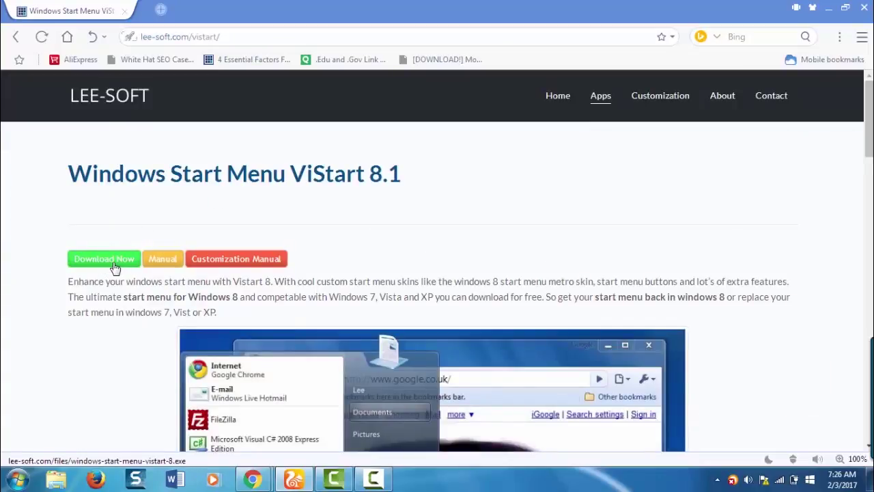
# Download windows-start-menu-vistart-8.exe to the Downloads folder, allowing the download program through the firewall on private networks
pyautogui.click(115, 268)
pyautogui.click(496, 281)
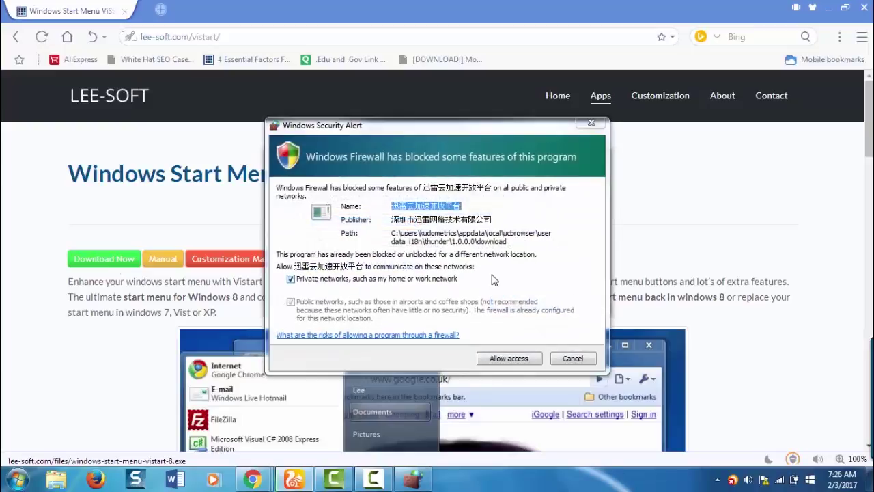
pyautogui.click(519, 362)
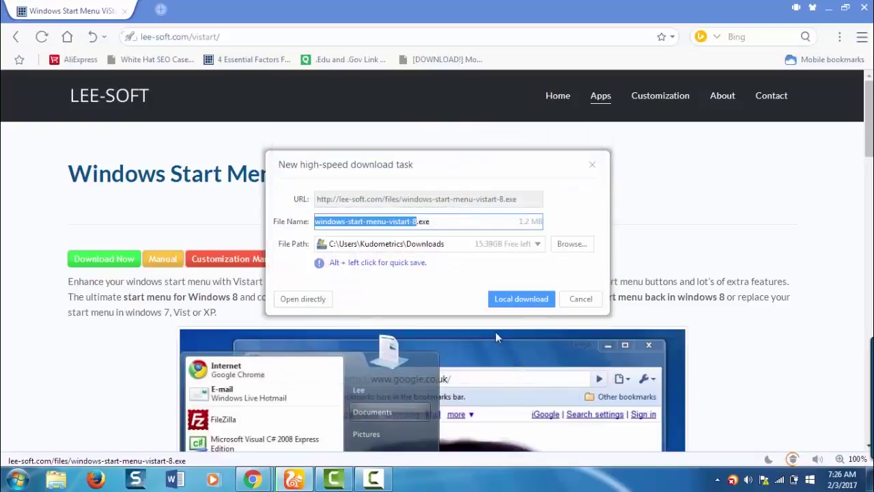
pyautogui.click(521, 300)
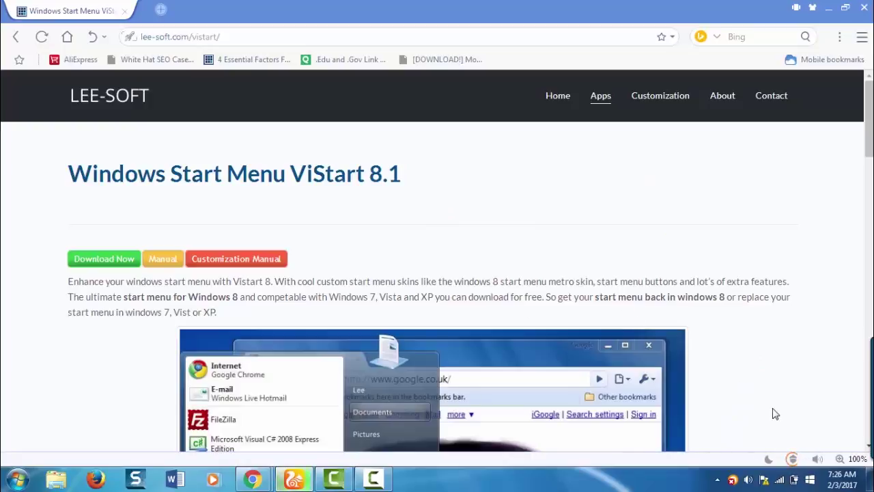
# Run windows-start-menu-vistart-8.exe from its download folder as administrator and install ViStart, accepting the license agreement
pyautogui.click(792, 459)
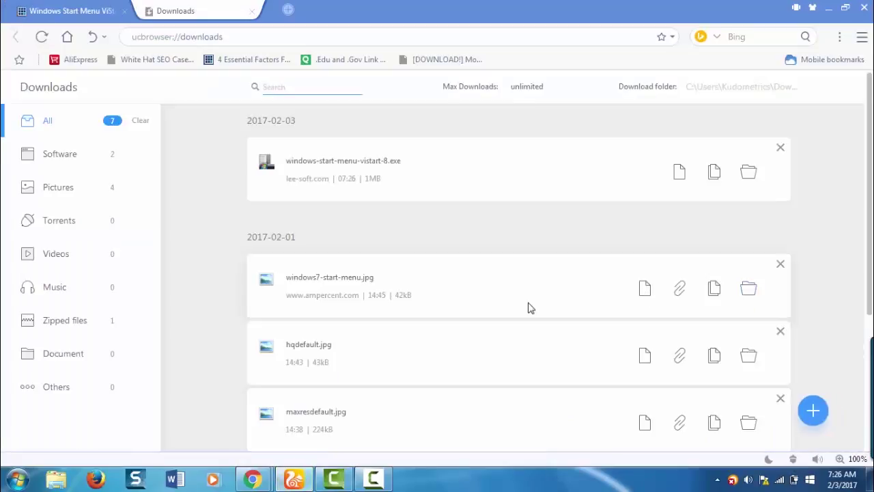
pyautogui.click(749, 171)
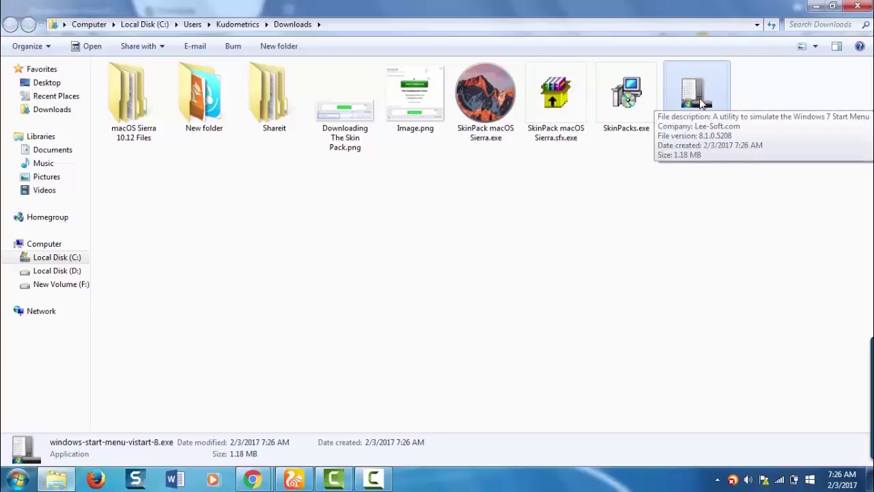
pyautogui.rightClick(700, 102)
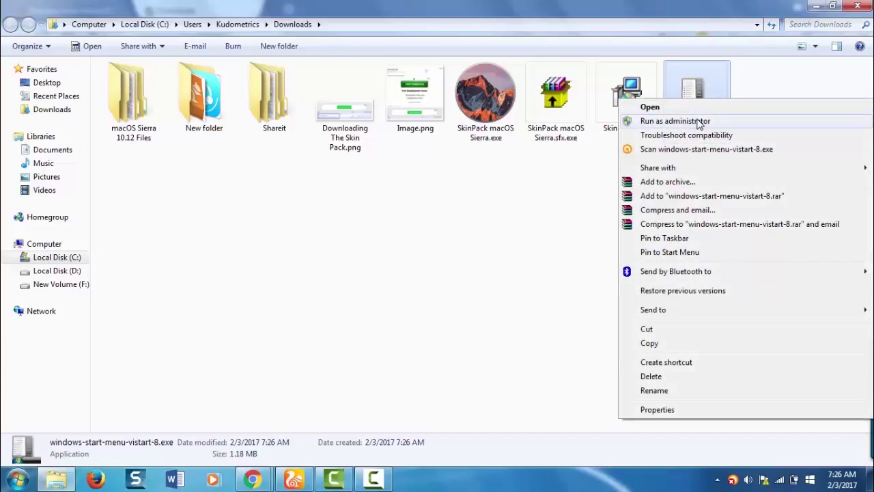
pyautogui.click(700, 121)
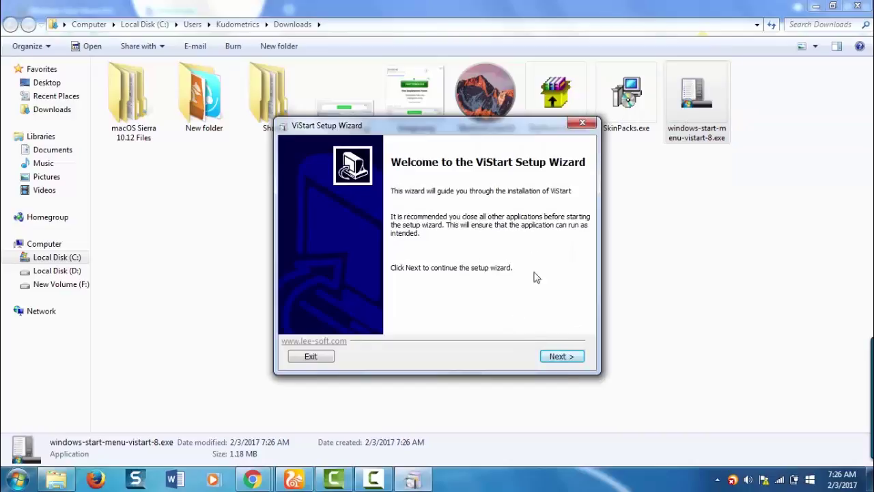
pyautogui.click(565, 356)
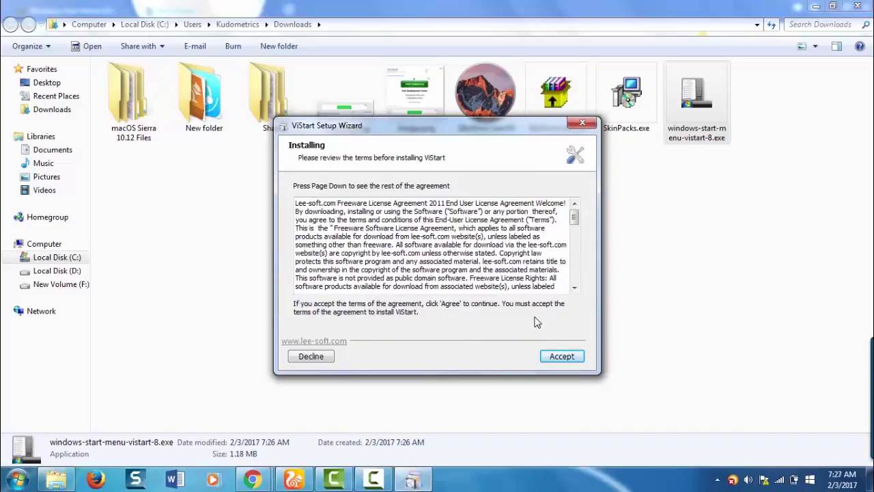
pyautogui.click(570, 358)
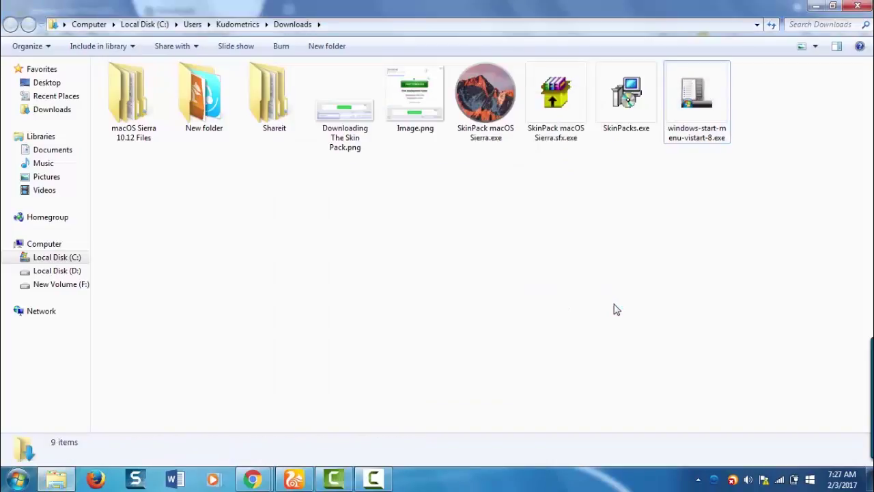
# Switch back to UC Browser and load google.com in the Downloads tab
pyautogui.hotkey('alt', 'Tab')
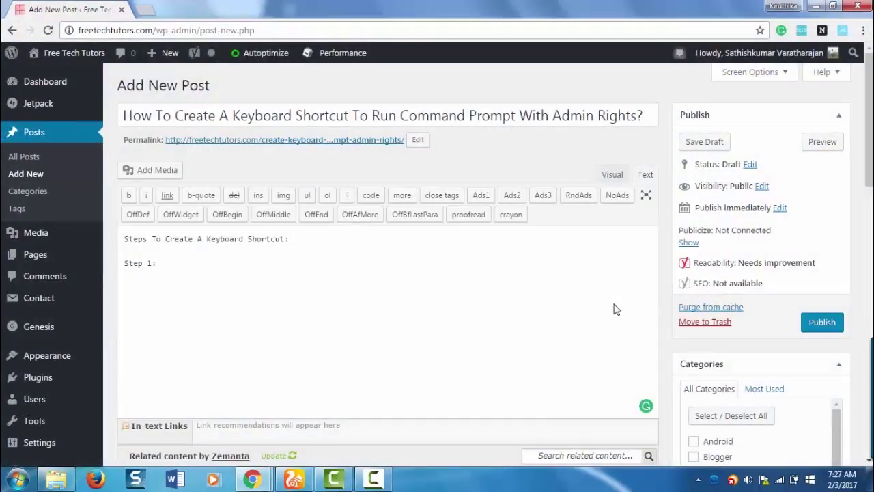
pyautogui.hotkey('alt', 'Tab')
pyautogui.hotkey('alt', 'Tab')
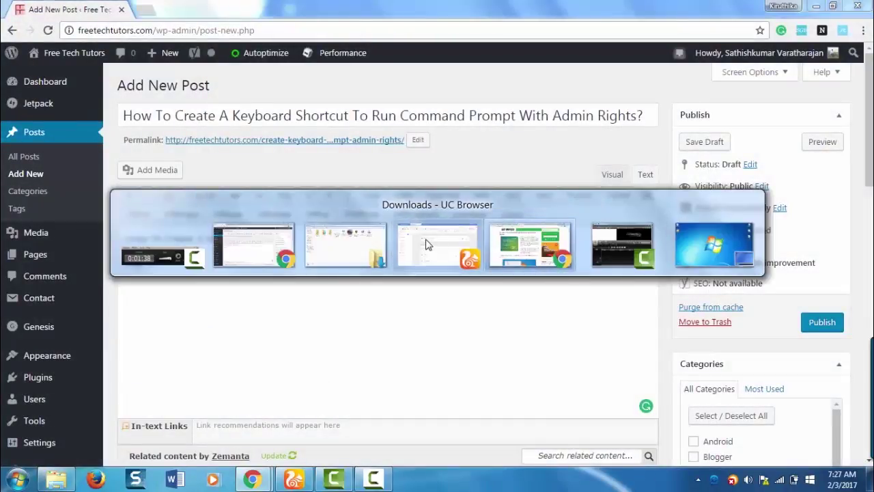
pyautogui.hotkey('alt', 'Tab')
pyautogui.hotkey('alt', 'Tab')
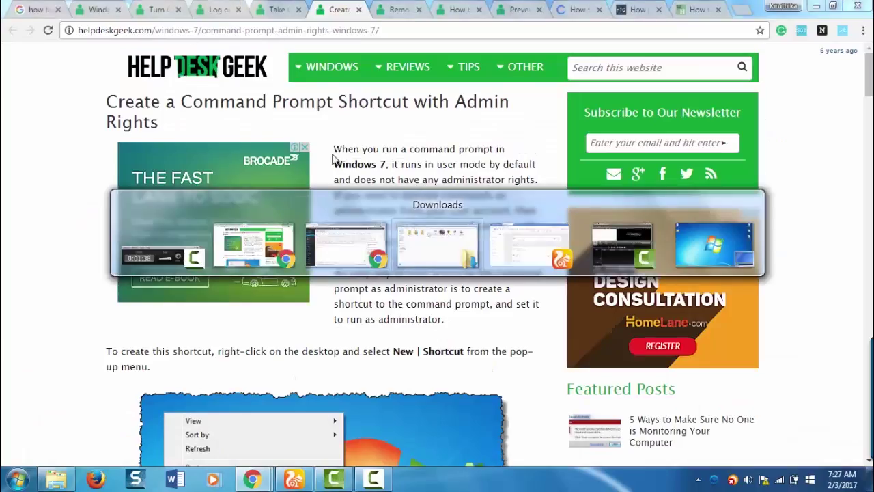
pyautogui.hotkey('alt', 'Tab')
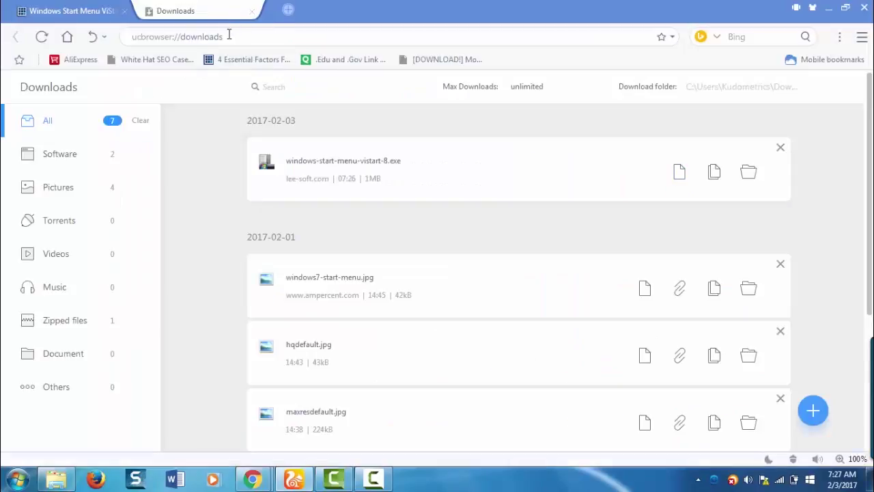
pyautogui.click(228, 35)
pyautogui.write('google.com')
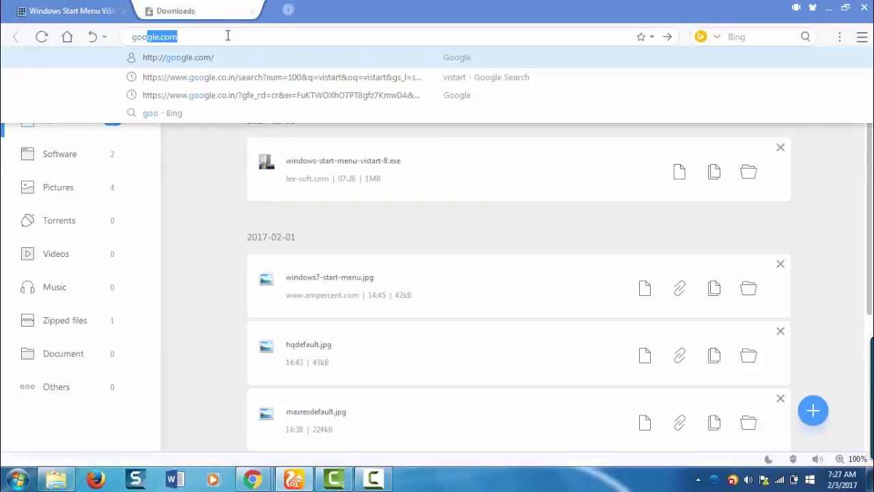
pyautogui.press('Return')
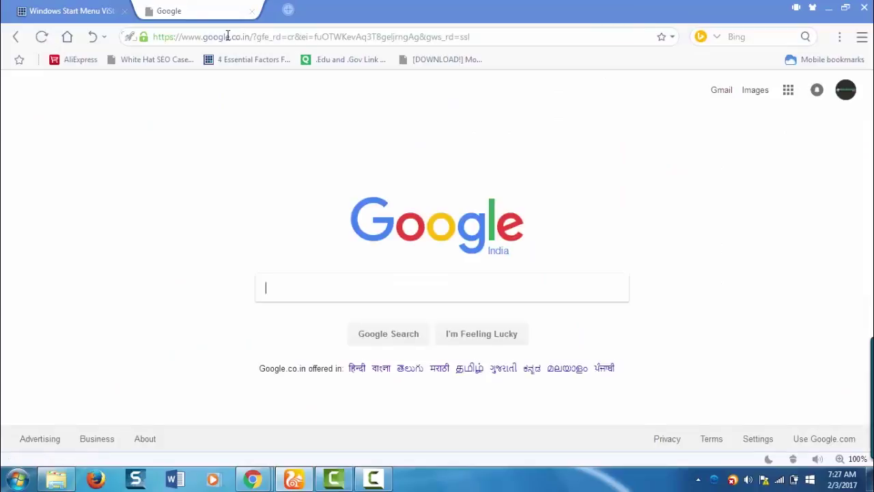
# Search Google for "windows 10 skin pack for windows 7" and look through the results
pyautogui.write('window')
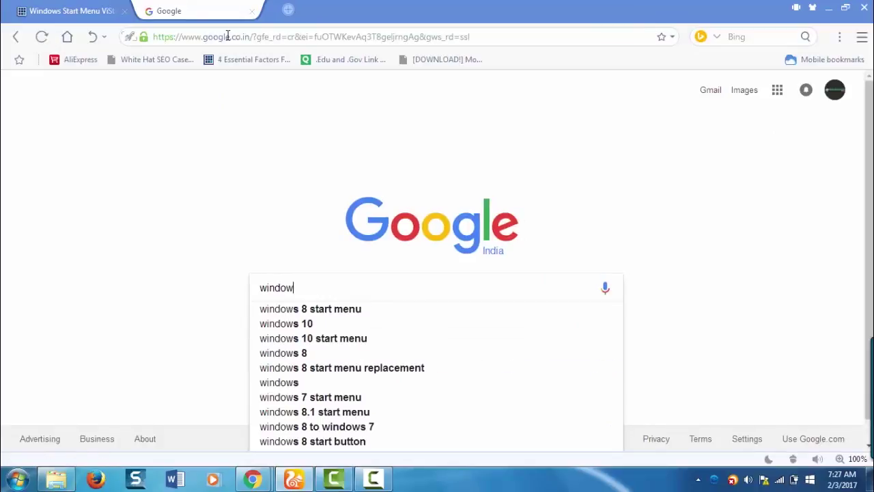
pyautogui.write('s 10 skin')
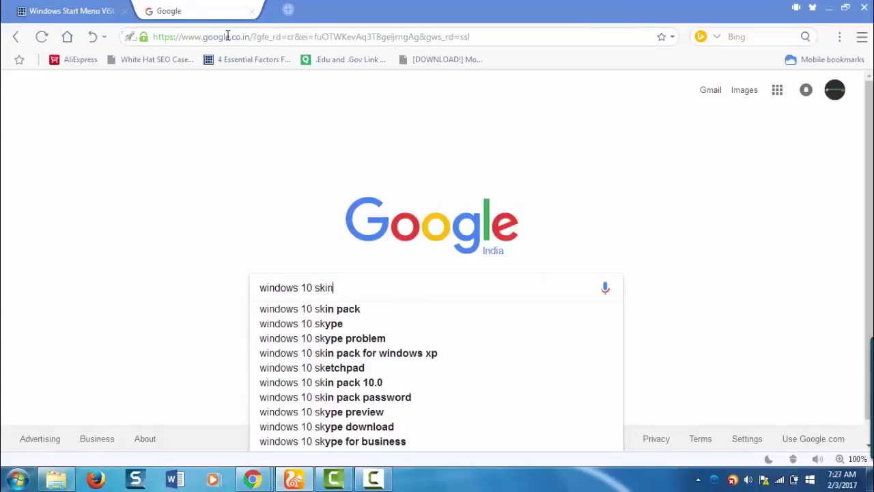
pyautogui.write(' pack fo')
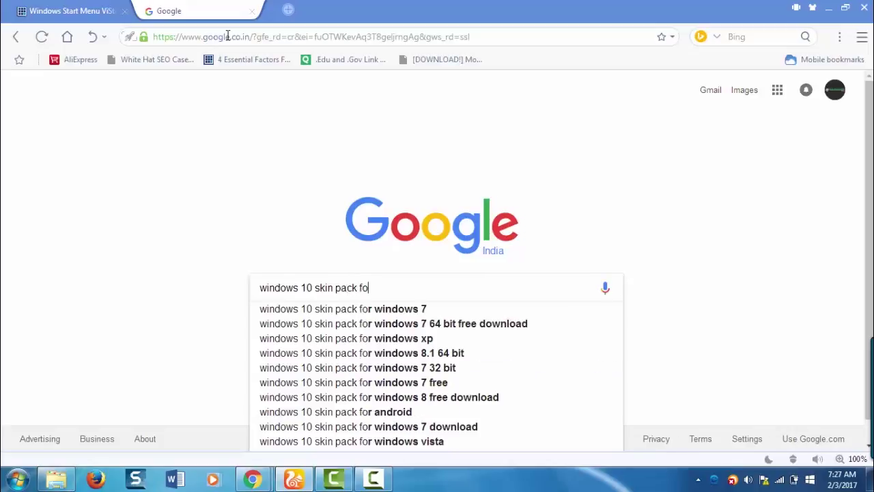
pyautogui.write('r wins')
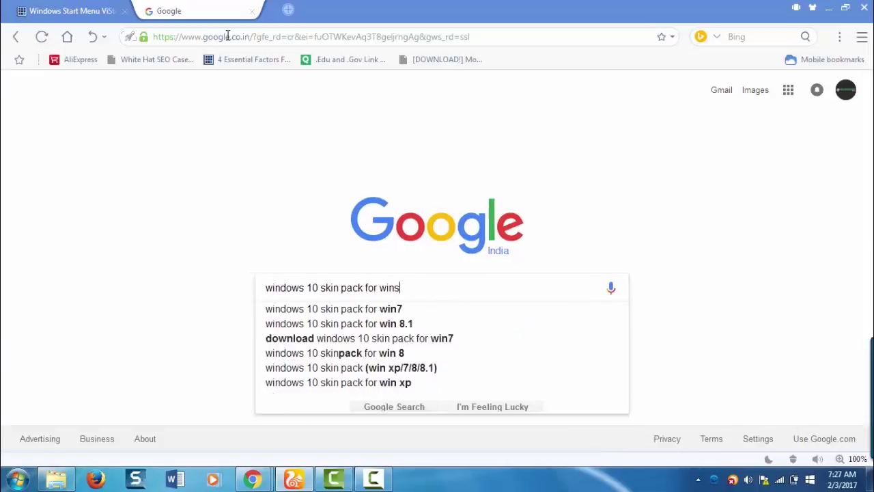
pyautogui.press('BackSpace')
pyautogui.write('dows ')
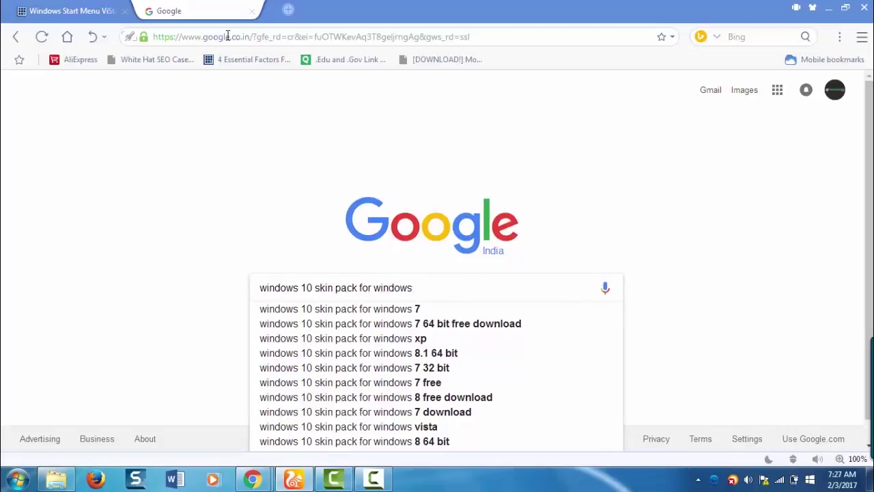
pyautogui.write('7')
pyautogui.press('Return')
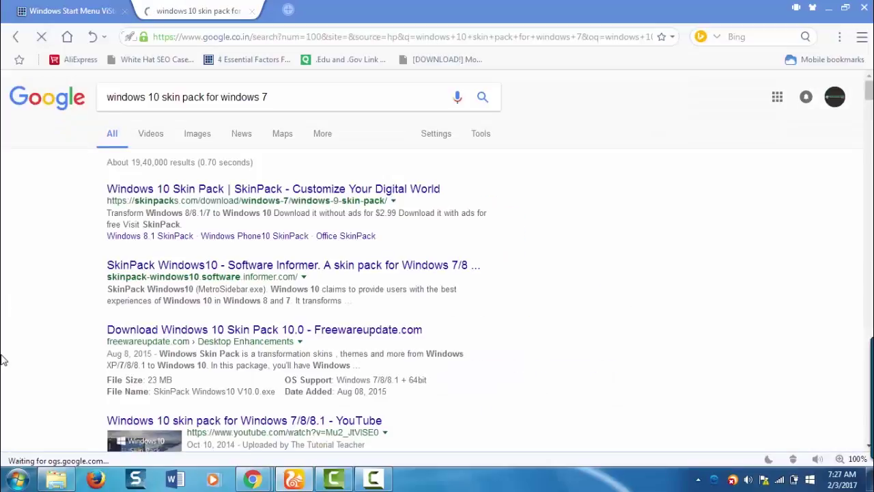
pyautogui.scroll(-4, 2, 360)
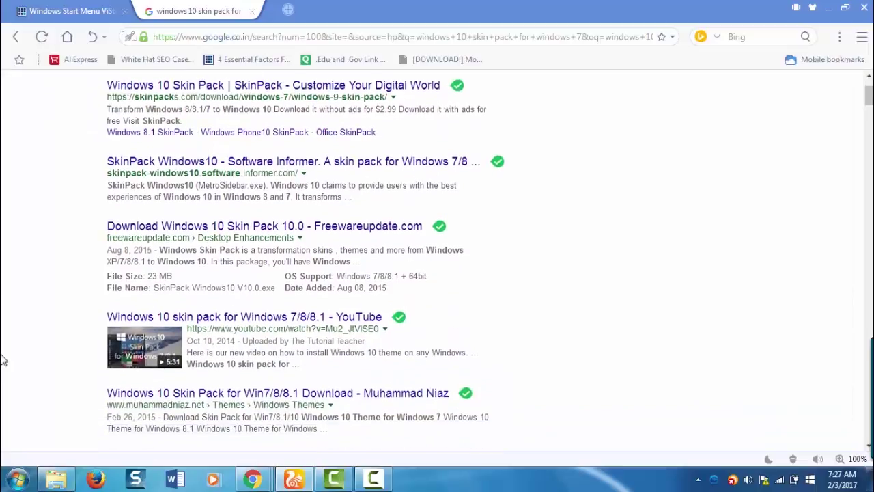
pyautogui.scroll(-3, 2, 360)
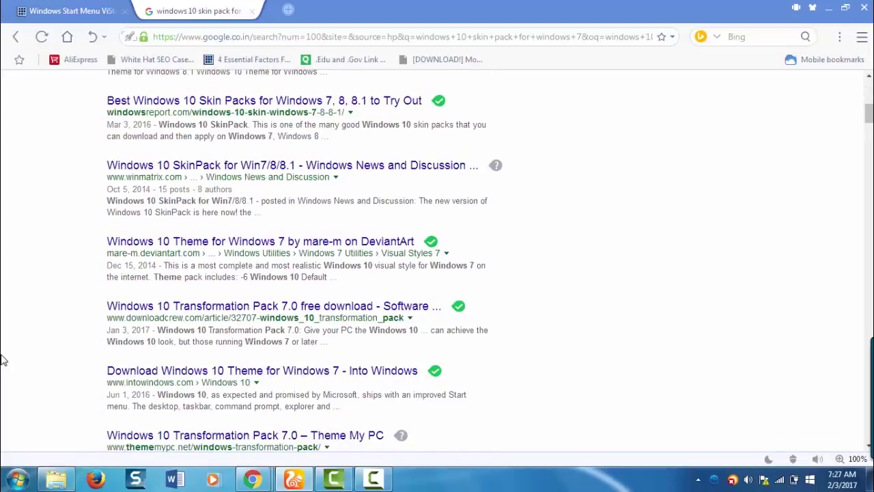
pyautogui.scroll(4, 2, 360)
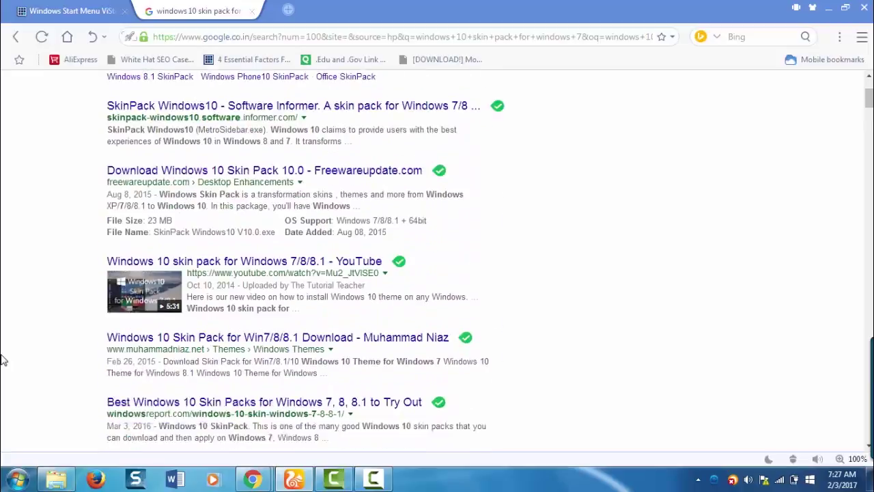
pyautogui.scroll(1, 2, 360)
pyautogui.scroll(2, 2, 360)
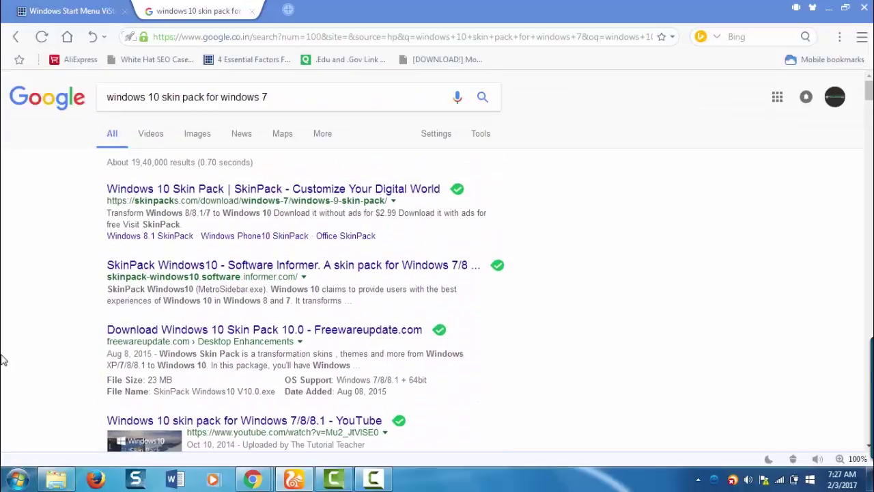
# Change the search to "windows 10 skin pack for vistart" and open the Windows10 Startmenu result on DeviantArt
pyautogui.click(278, 97)
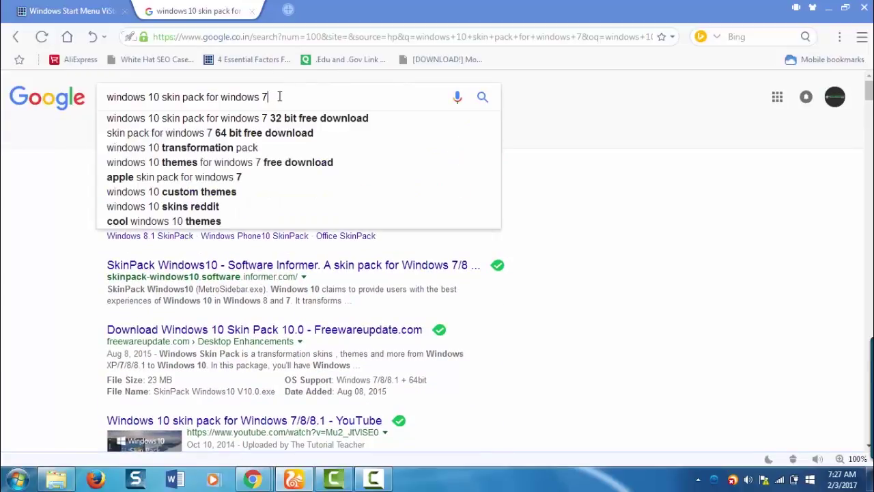
pyautogui.press('BackSpace')
pyautogui.press('BackSpace')
pyautogui.press('BackSpace')
pyautogui.press('BackSpace')
pyautogui.press('BackSpace')
pyautogui.press('BackSpace')
pyautogui.press('BackSpace')
pyautogui.press('BackSpace')
pyautogui.press('BackSpace')
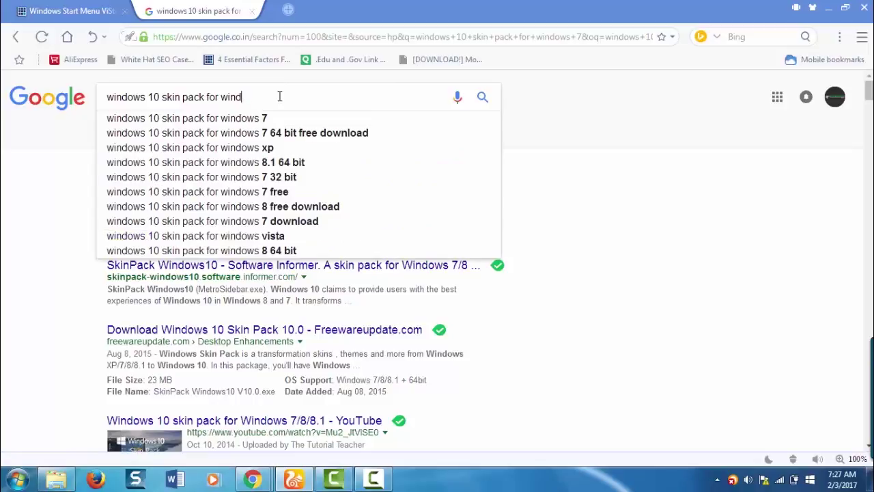
pyautogui.write('vistart')
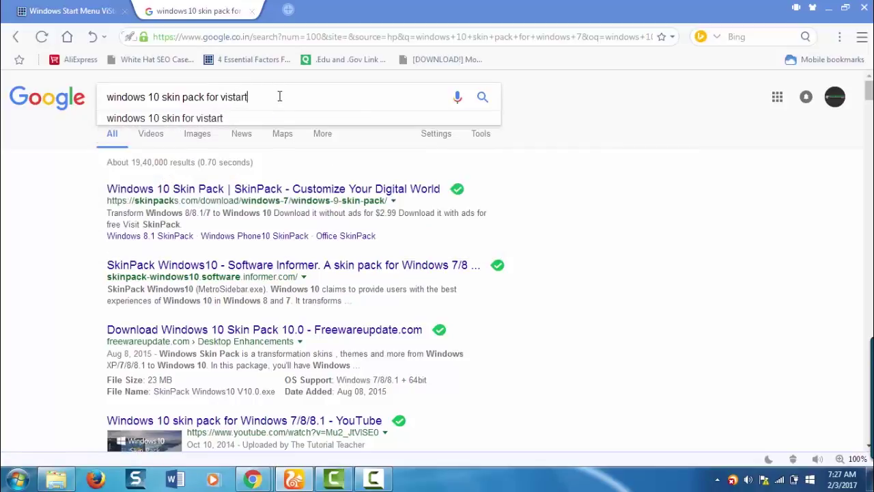
pyautogui.press('Return')
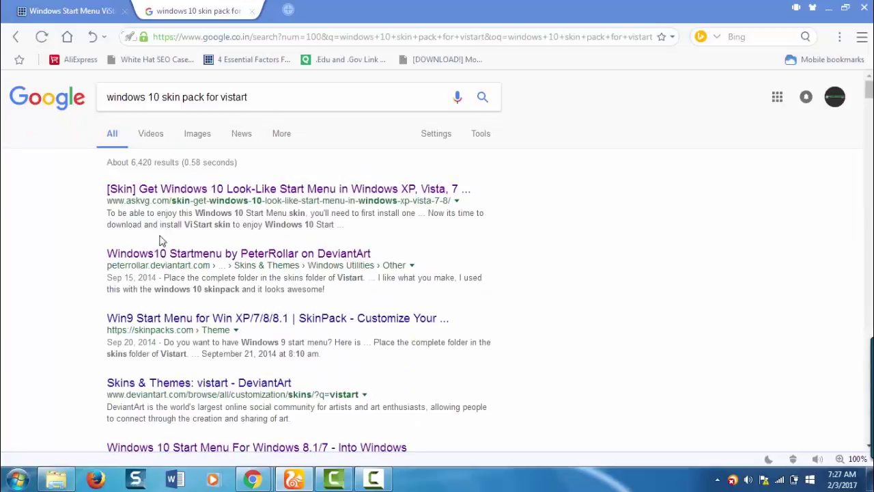
pyautogui.click(183, 255)
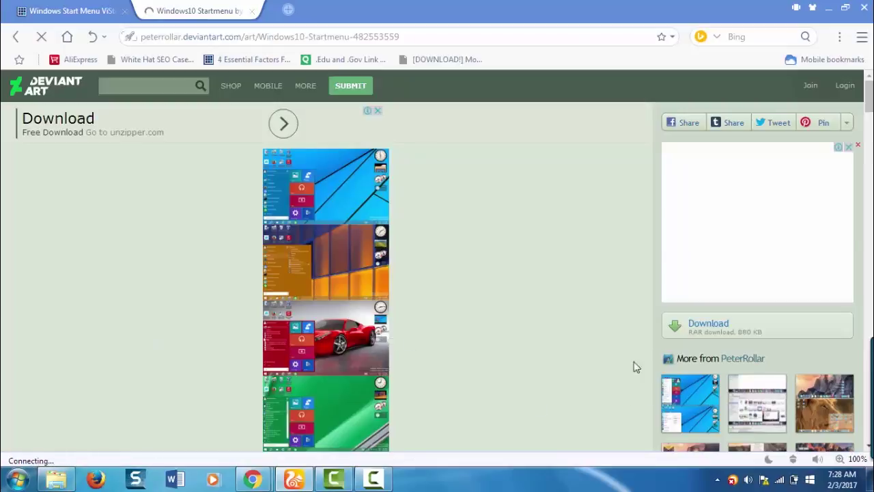
# Download the Windows10 Startmenu RAR archive to the Downloads folder and open its containing folder
pyautogui.click(710, 330)
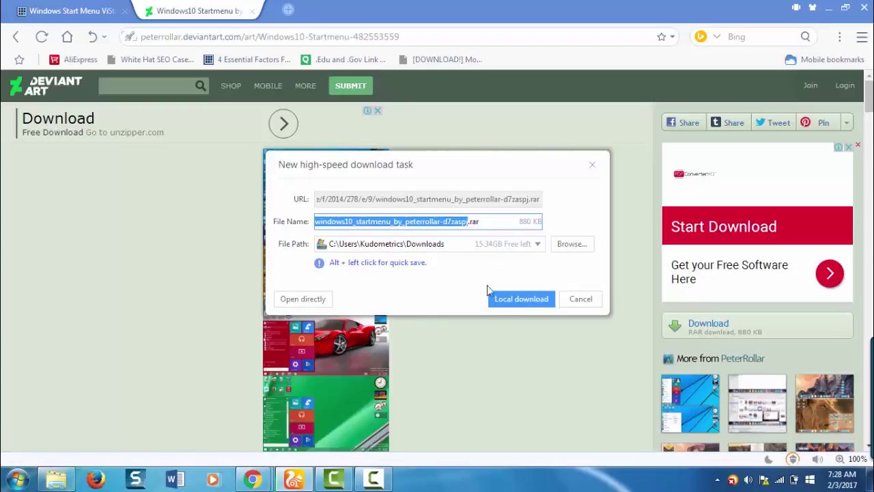
pyautogui.click(513, 304)
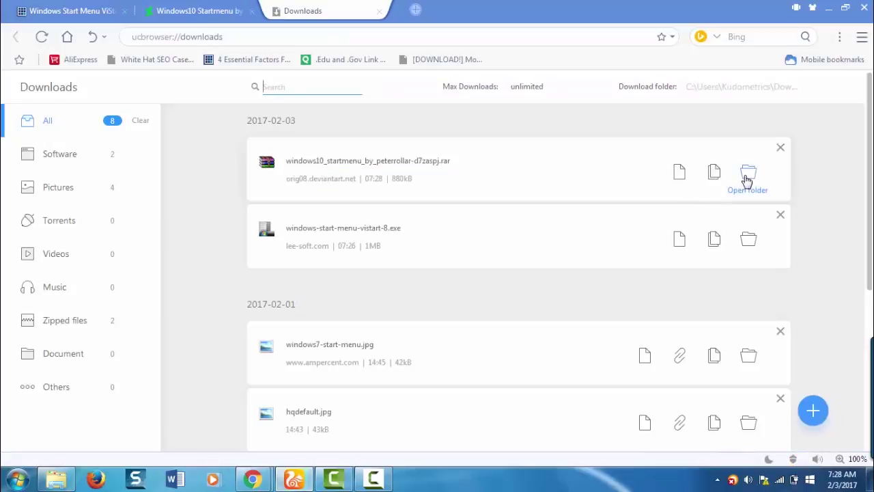
pyautogui.click(744, 177)
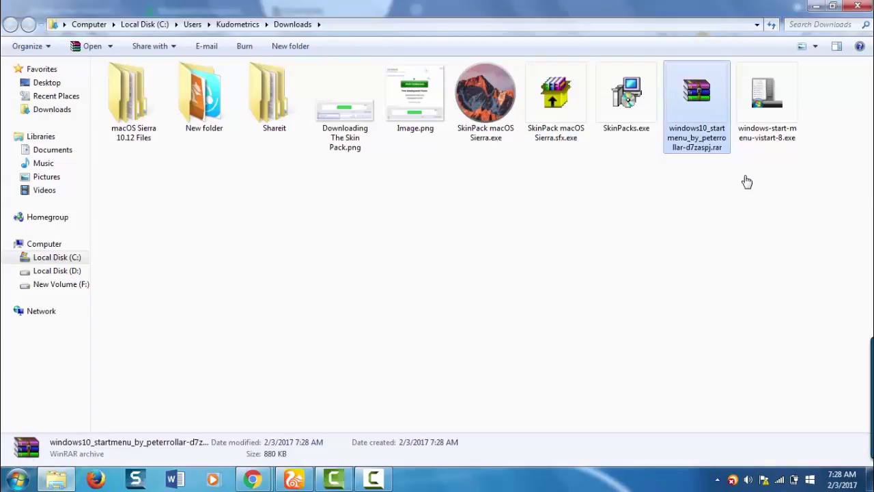
# Extract the downloaded start menu archive into its own subfolder of Downloads and open the Windows10 startmenu folder inside
pyautogui.rightClick(694, 104)
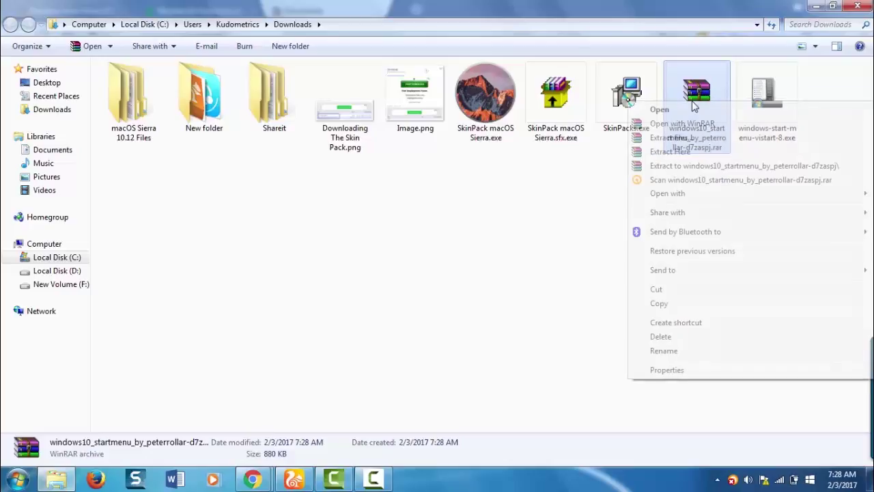
pyautogui.click(708, 139)
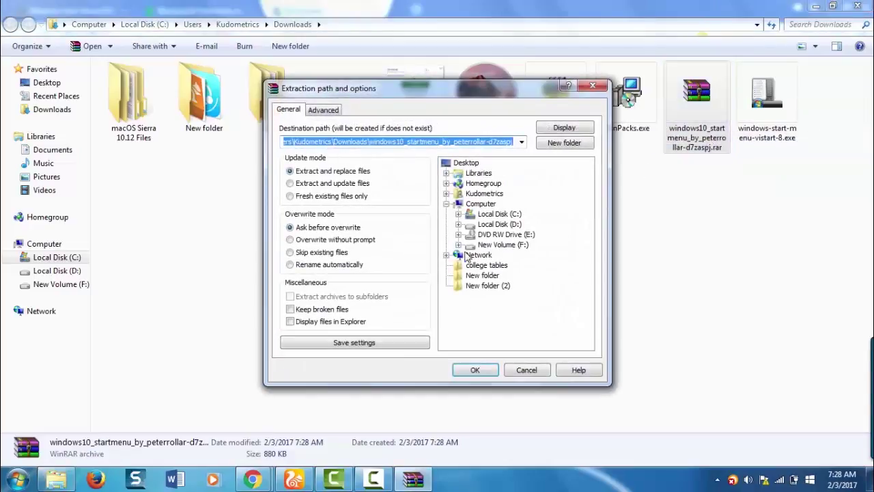
pyautogui.click(487, 370)
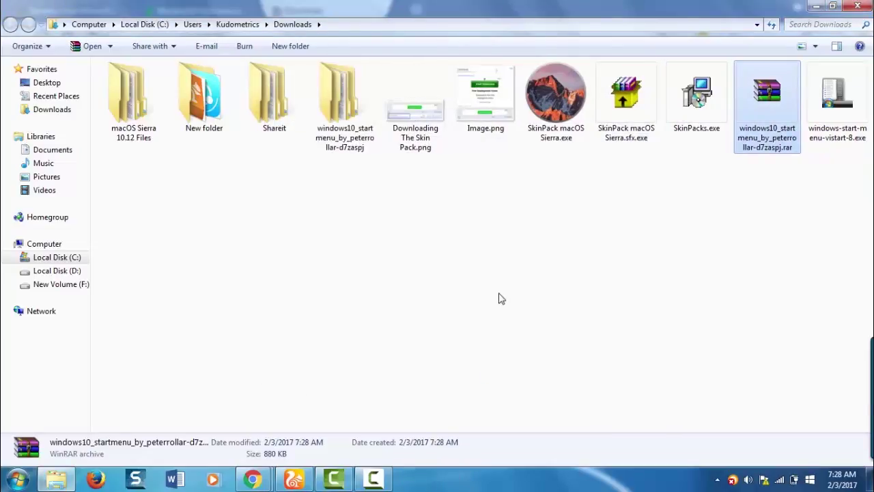
pyautogui.click(500, 298)
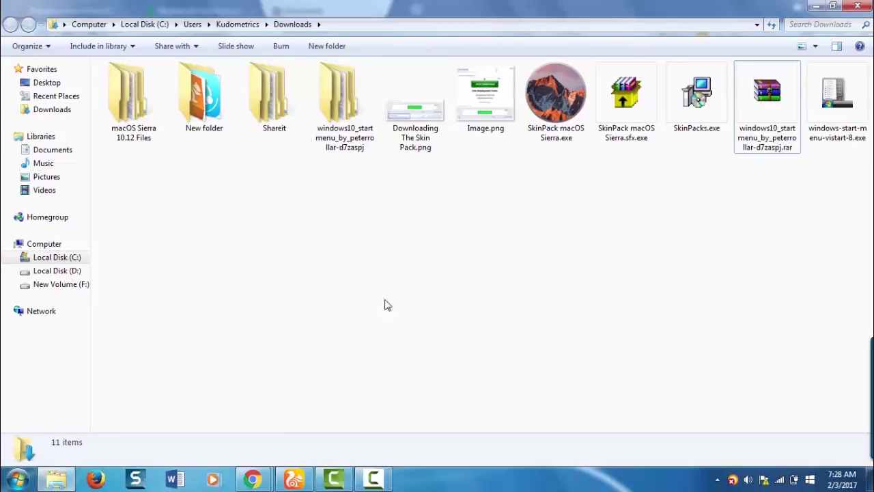
pyautogui.doubleClick(372, 114)
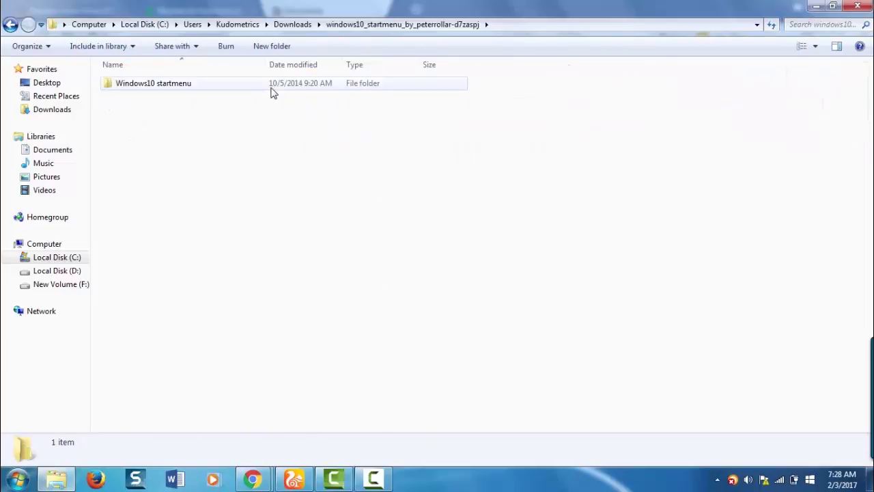
pyautogui.doubleClick(274, 89)
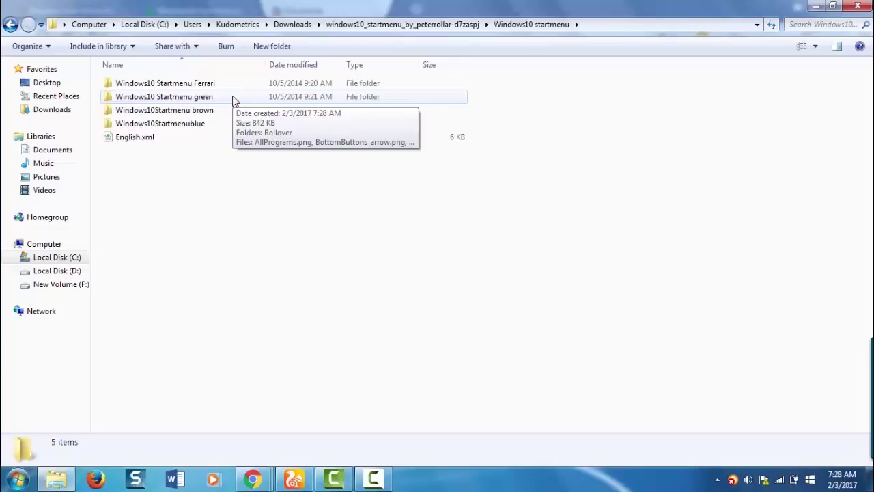
# Run the path %appdata%\ViStart\_skins to open ViStart's skins folder
pyautogui.press('super+r')
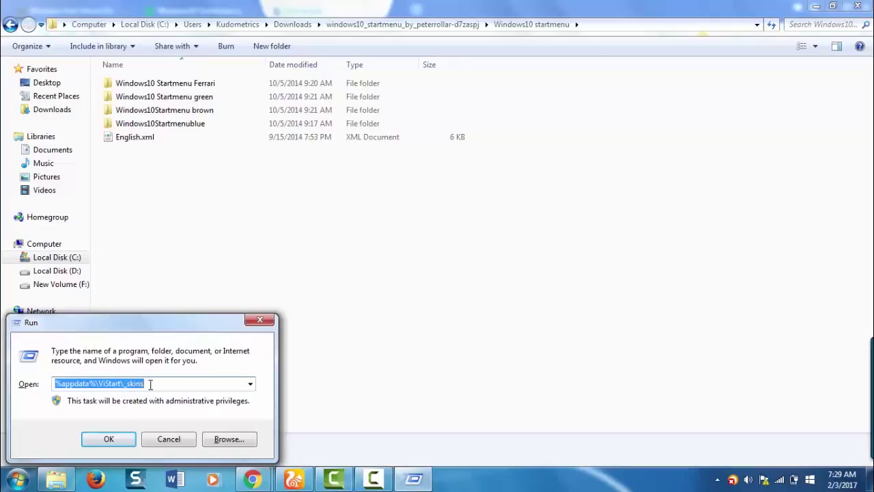
pyautogui.click(150, 384)
pyautogui.moveTo(147, 384); pyautogui.dragTo(46, 383)
pyautogui.click(110, 439)
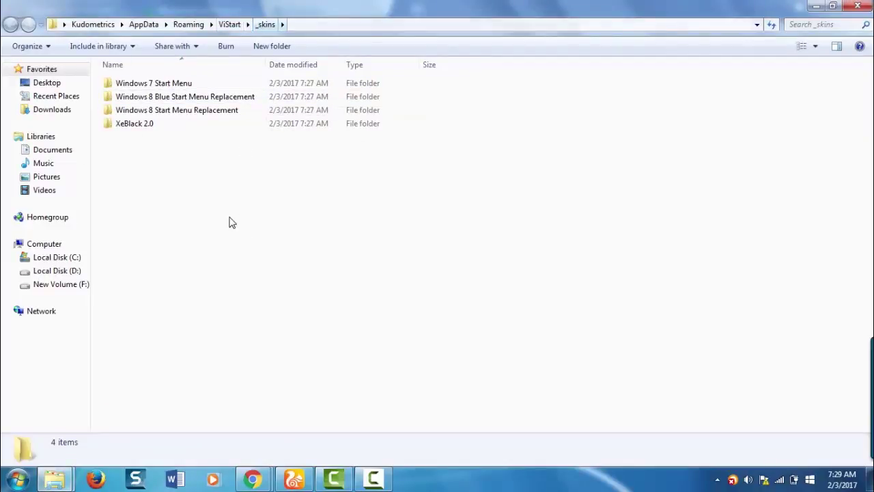
# Copy the Ferrari, green, brown and blue Windows10 Startmenu folders from the extracted archive into ViStart's _skins folder
pyautogui.hotkey('alt', 'Tab')
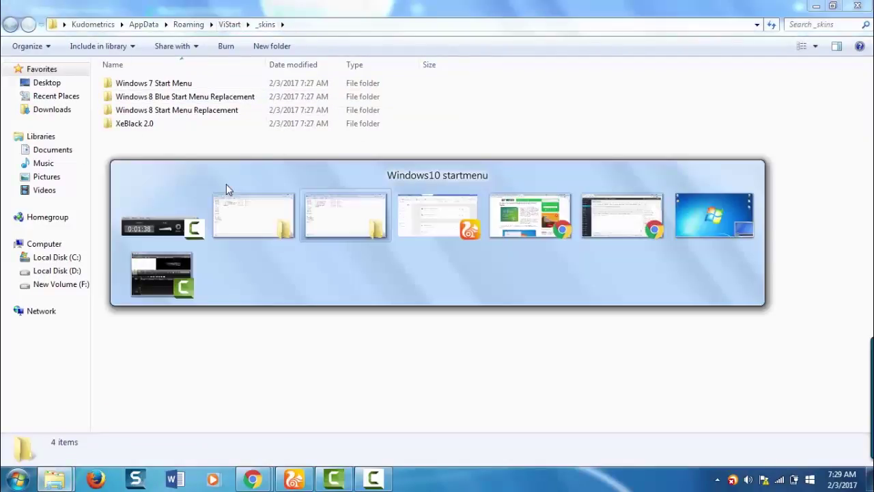
pyautogui.click(227, 125)
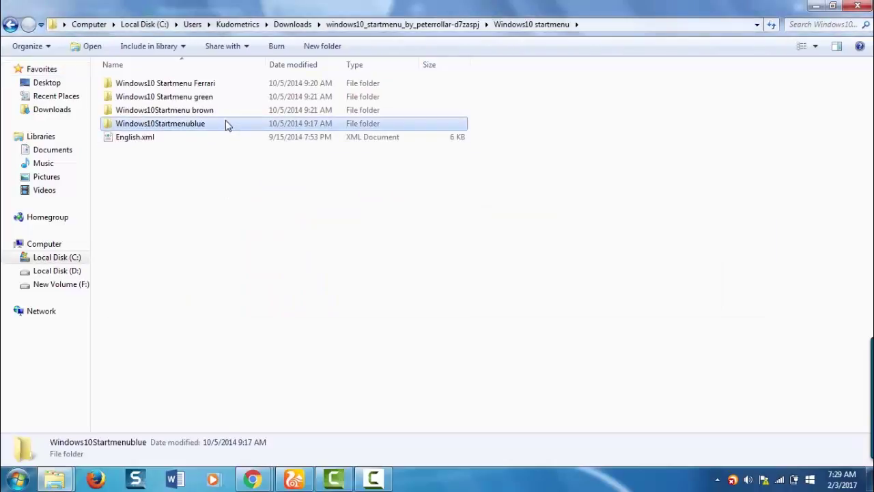
pyautogui.hotkey('shift', 'Up')
pyautogui.hotkey('shift', 'Up')
pyautogui.hotkey('shift', 'Up')
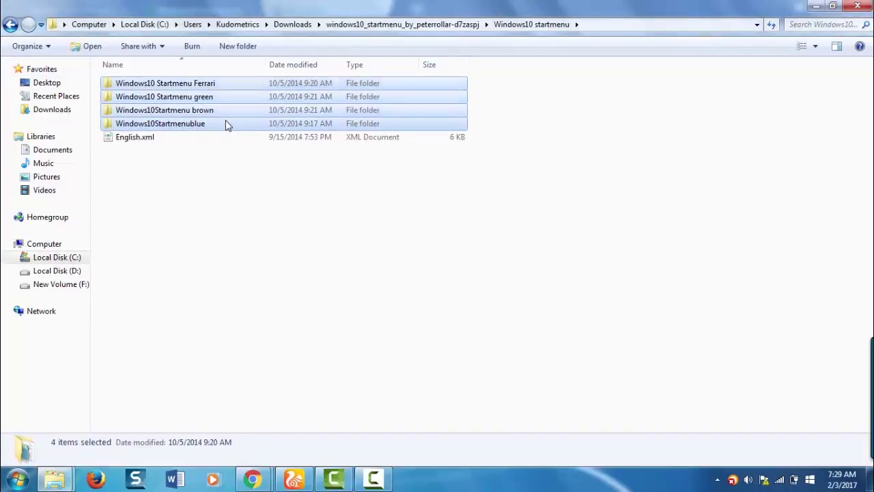
pyautogui.rightClick(226, 123)
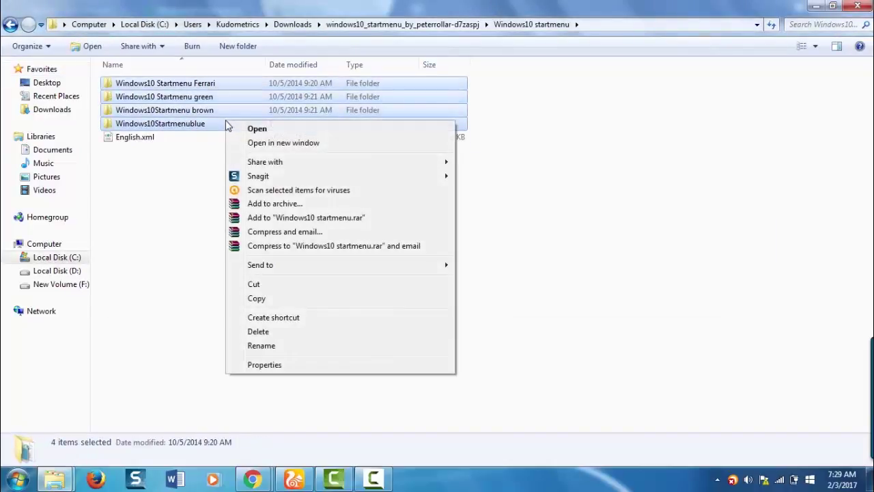
pyautogui.click(271, 299)
pyautogui.hotkey('alt', 'Tab')
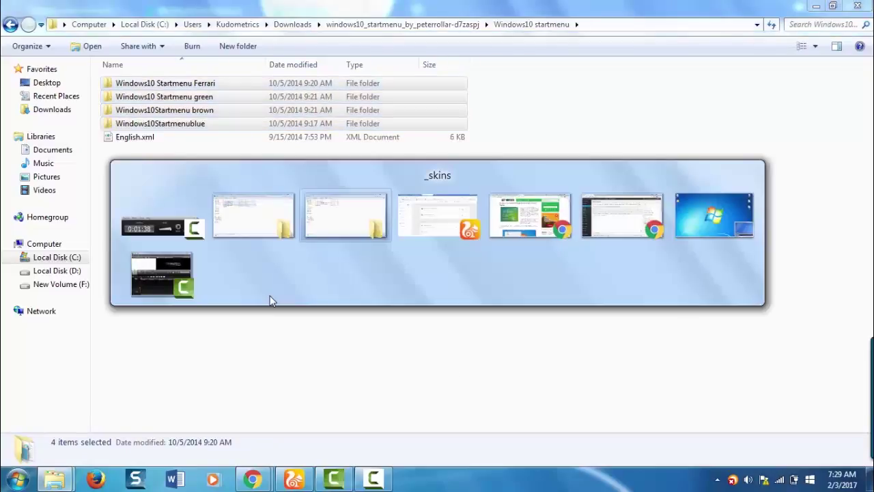
pyautogui.rightClick(296, 171)
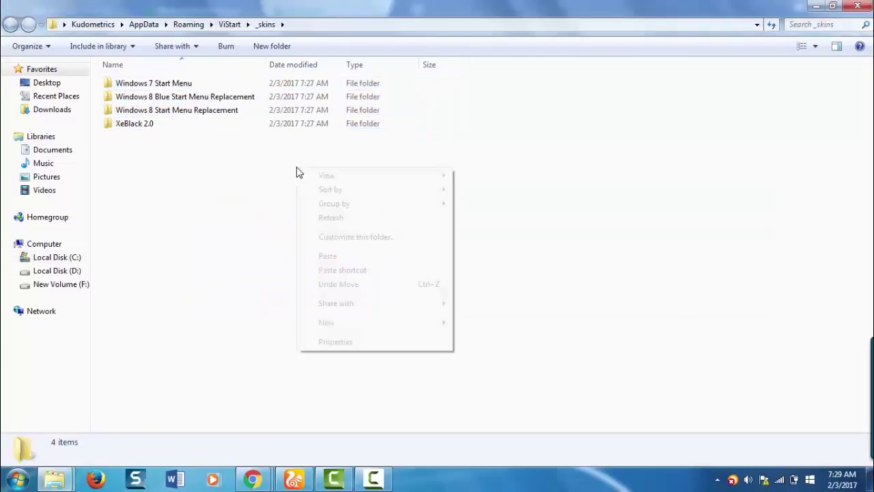
pyautogui.click(339, 263)
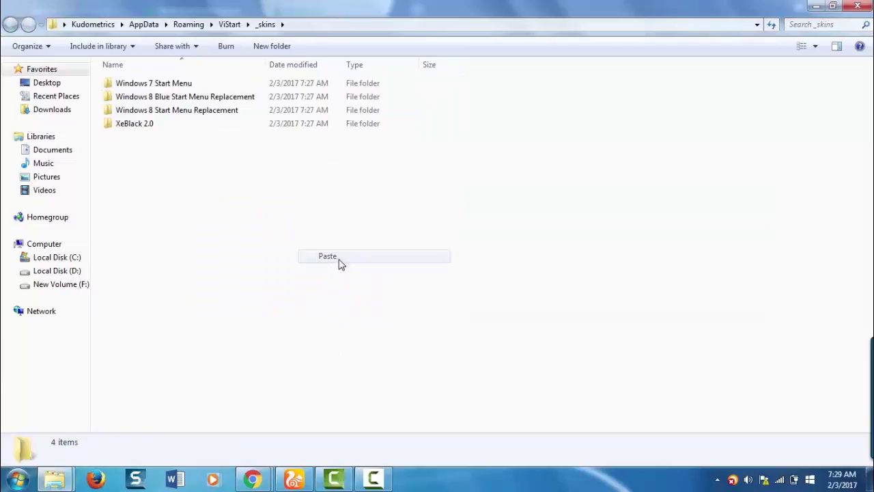
pyautogui.click(339, 265)
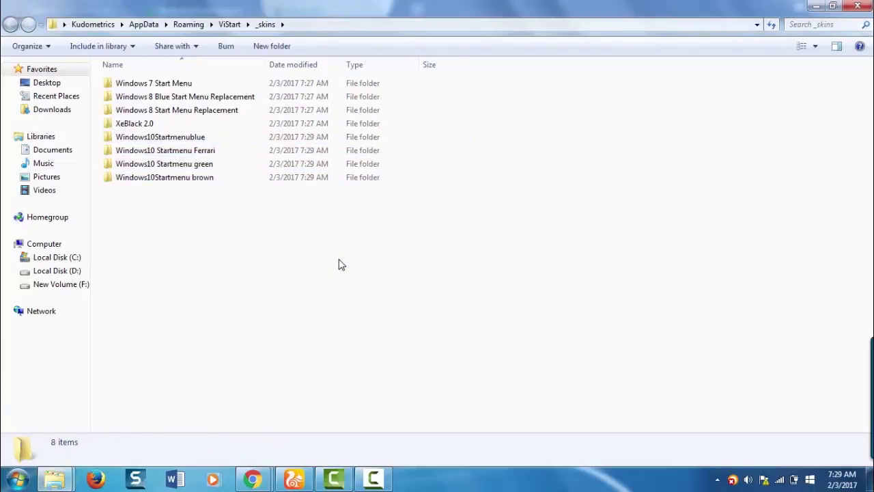
# Copy English.xml from the extracted Windows10 startmenu folder and open ViStart's Languages folder
pyautogui.hotkey('alt', 'Tab')
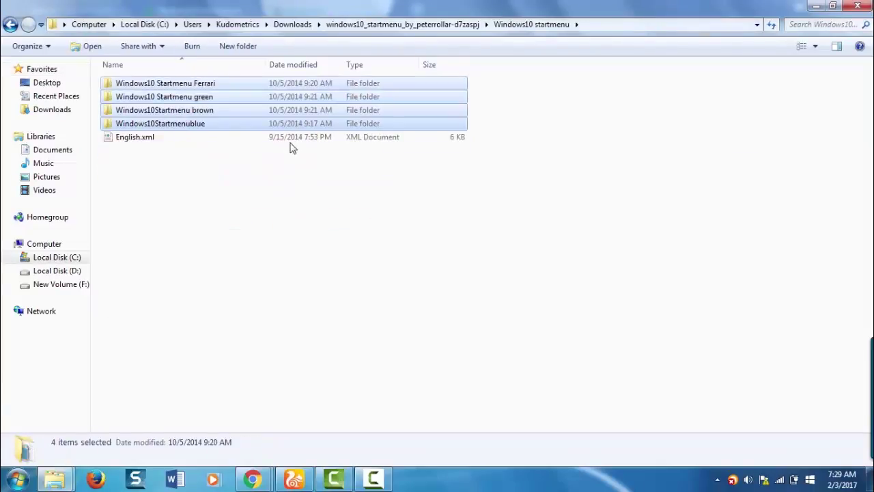
pyautogui.click(294, 140)
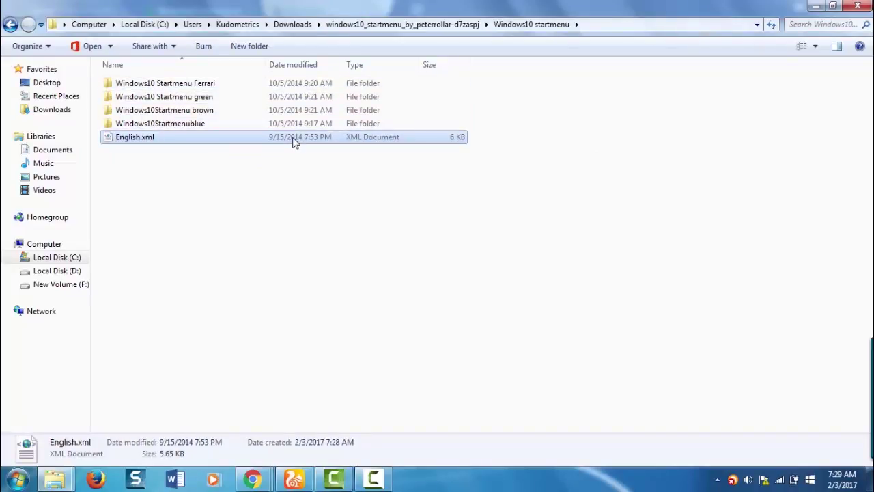
pyautogui.hotkey('alt', 'Tab')
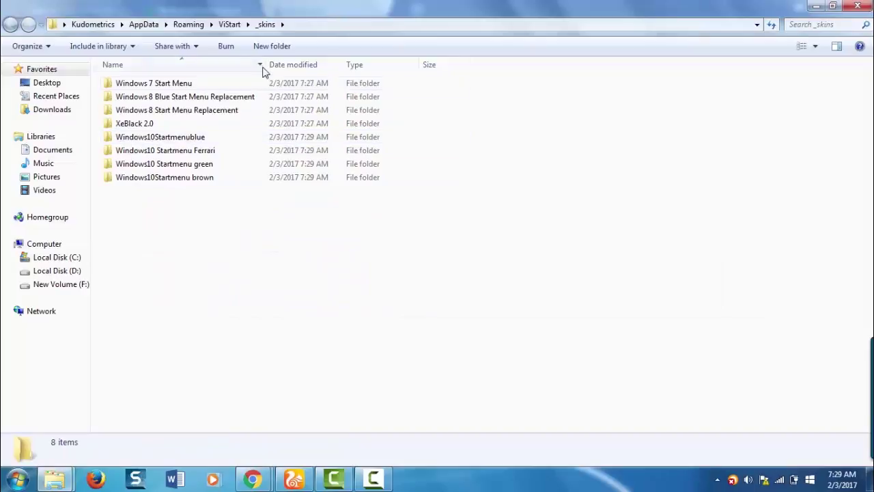
pyautogui.click(230, 25)
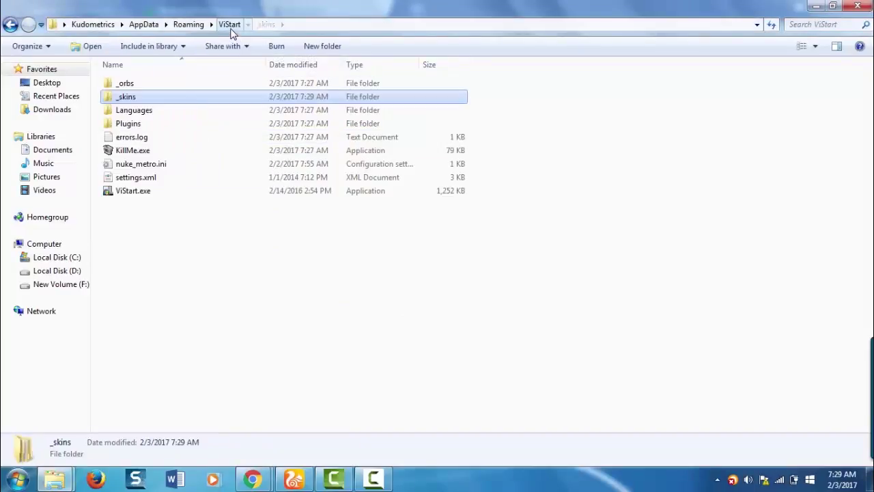
pyautogui.doubleClick(192, 115)
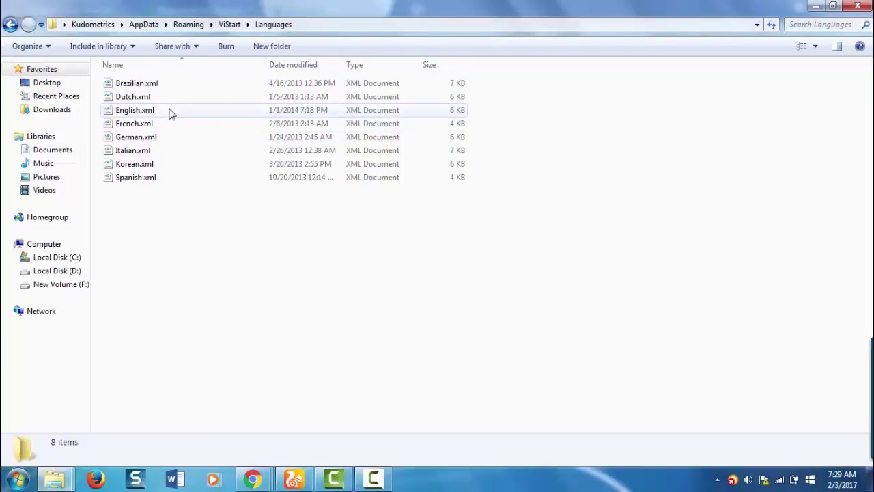
# Rename the existing English.xml in the Languages folder to English_old.xml
pyautogui.click(171, 113)
pyautogui.click(141, 114)
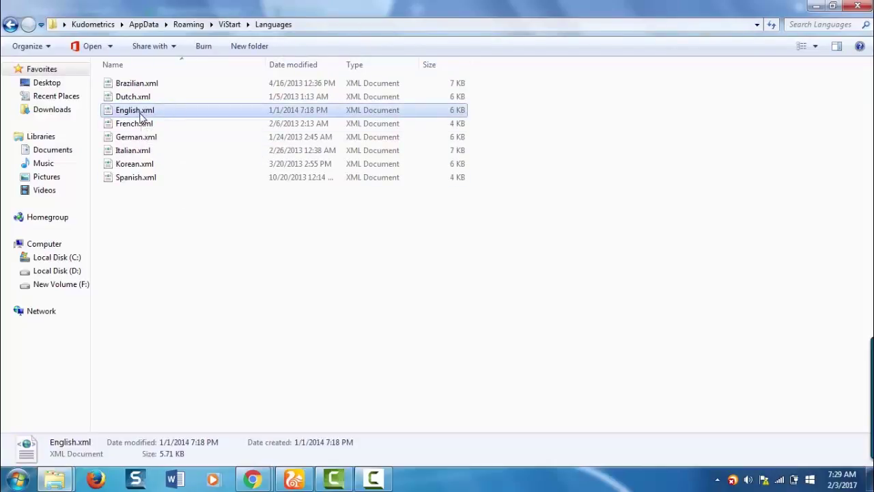
pyautogui.click(142, 116)
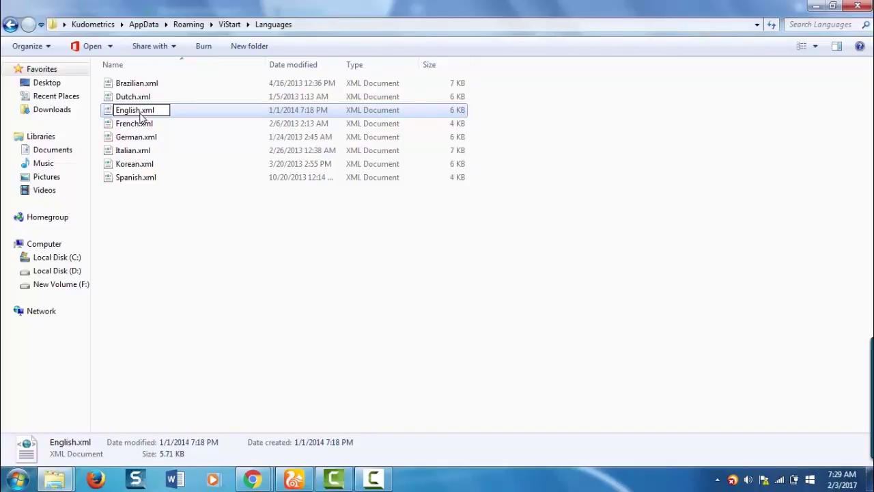
pyautogui.write('_old')
pyautogui.press('Return')
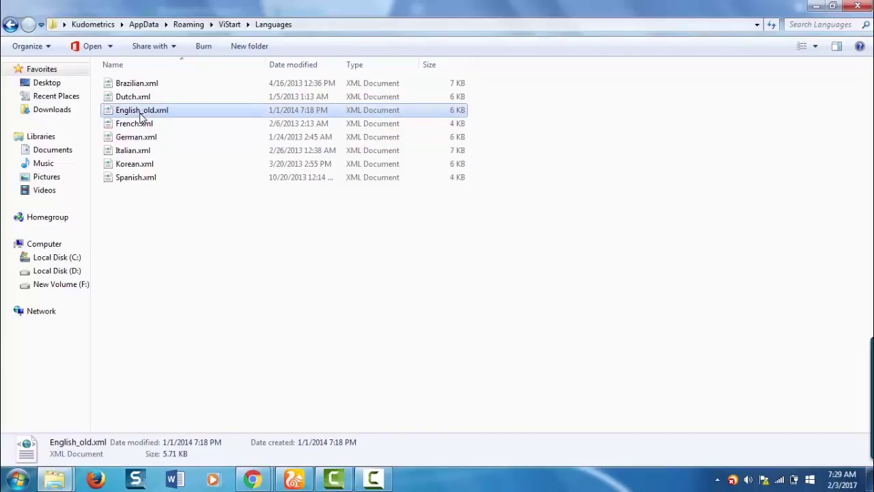
# Paste the copied English.xml into the Languages folder and close both Explorer windows
pyautogui.click(170, 228)
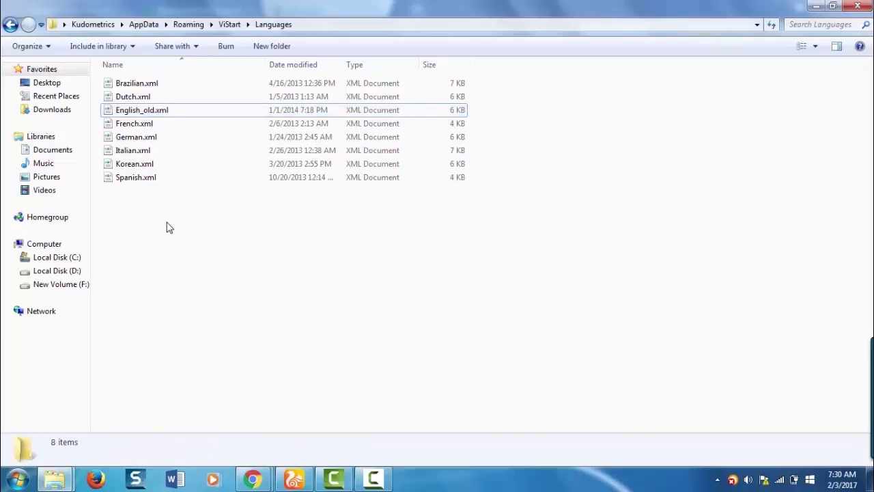
pyautogui.hotkey('ctrl', 'v')
pyautogui.click(169, 227)
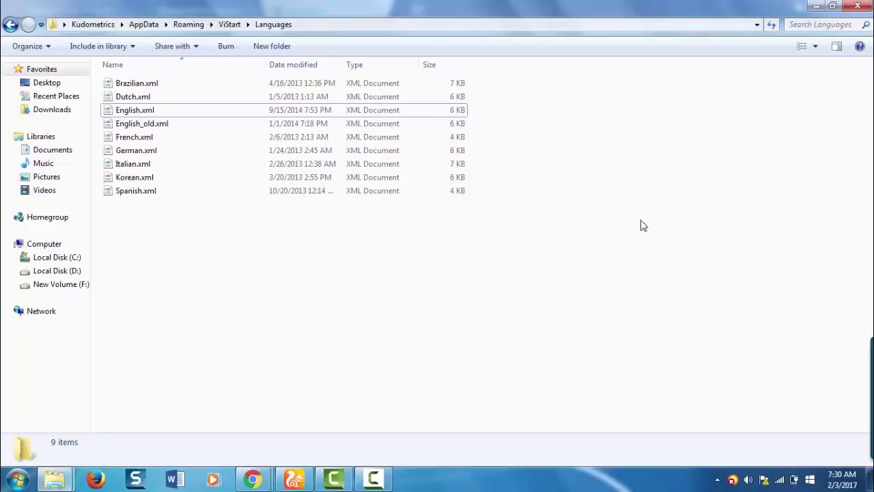
pyautogui.click(858, 6)
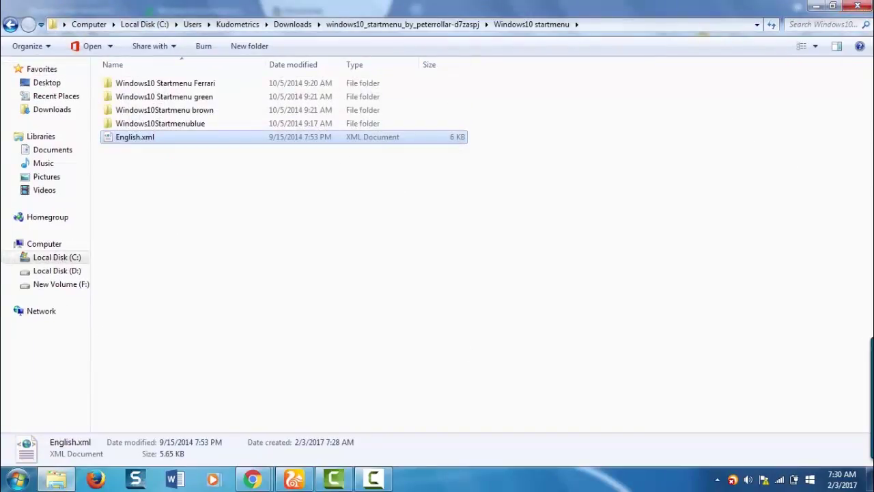
pyautogui.click(859, 6)
# Switch from the browser to the desktop with ViStart's Select skin window
pyautogui.hotkey('alt', 'Tab')
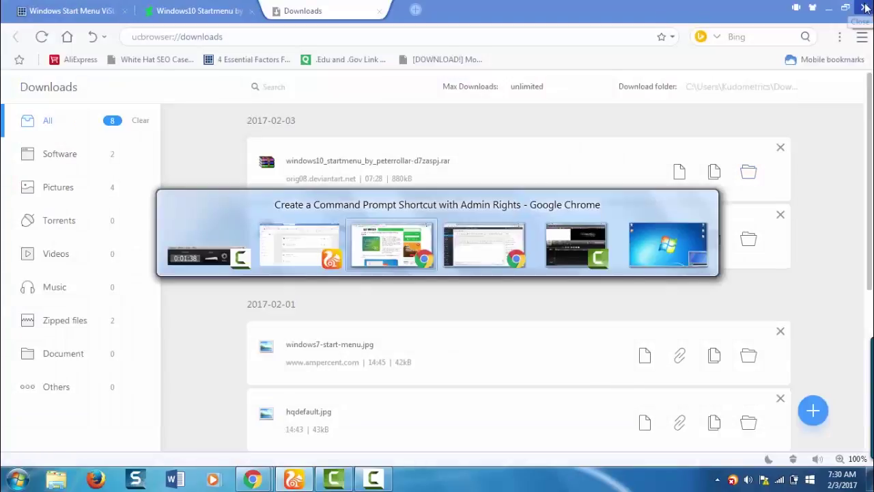
pyautogui.press('Tab')
pyautogui.press('Tab')
pyautogui.press('Tab')
pyautogui.press('Tab')
pyautogui.press('Tab')
pyautogui.press('Tab')
pyautogui.press('Tab')
pyautogui.press('Tab')
pyautogui.press('Tab')
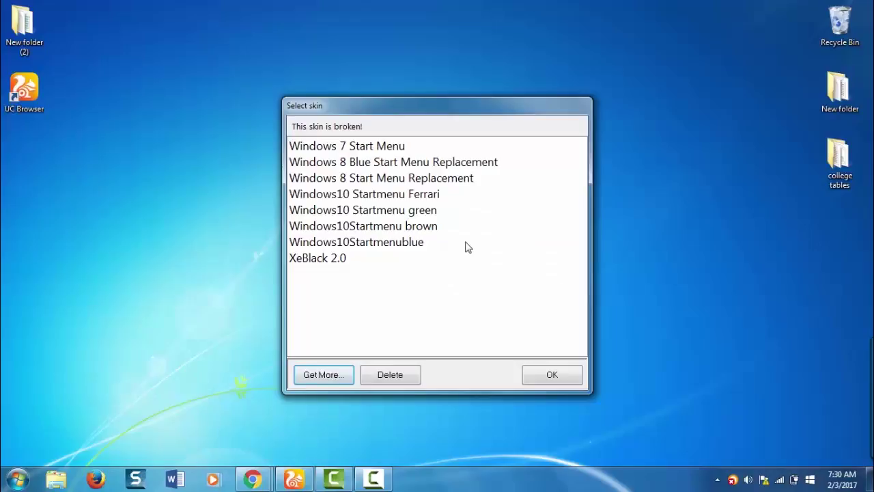
# Go through the installed Windows 10 skins, choose Windows10Startmenublue as ViStart's skin and confirm the selection
pyautogui.click(427, 231)
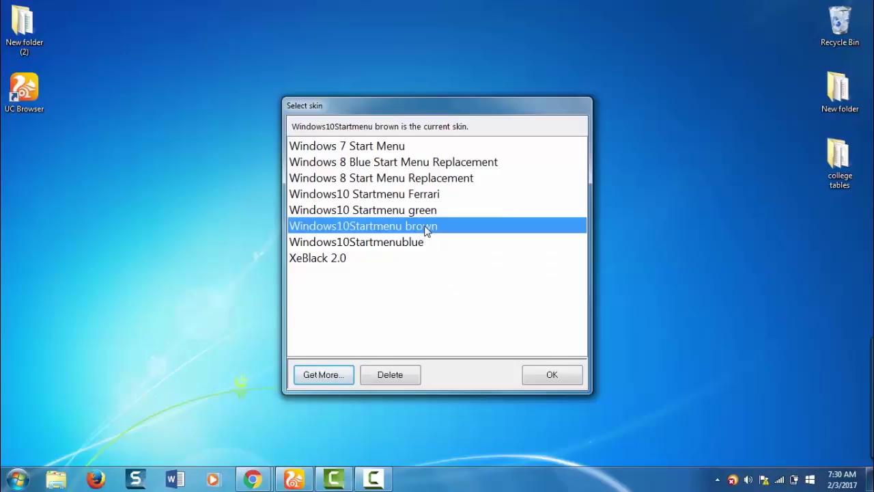
pyautogui.press('Down')
pyautogui.press('Up')
pyautogui.press('Up')
pyautogui.press('Up')
pyautogui.press('Down')
pyautogui.press('Down')
pyautogui.press('Down')
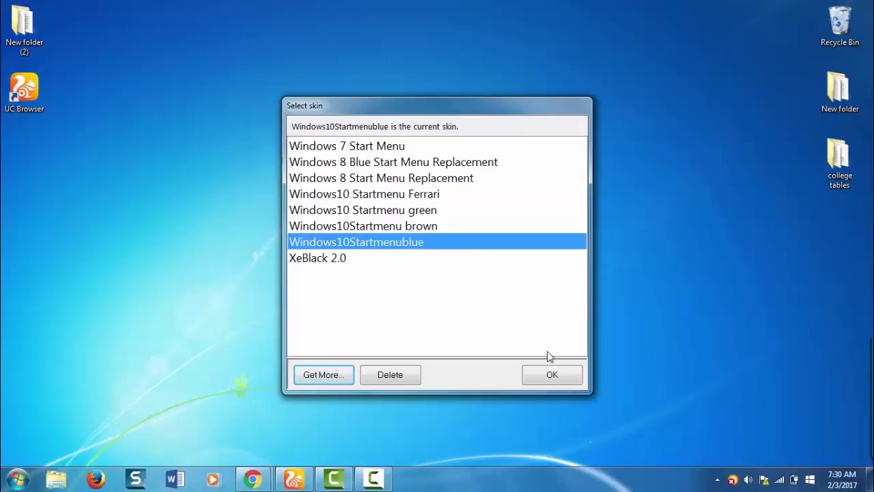
pyautogui.click(553, 375)
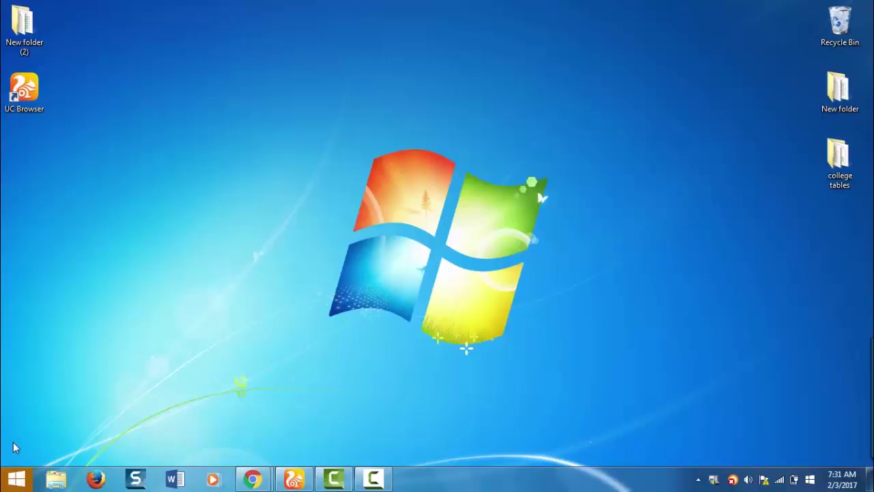
# View the current start menu, and set the start menu style in ViStart's options to Windows 8 Blue Start Menu Replacement
pyautogui.click(16, 478)
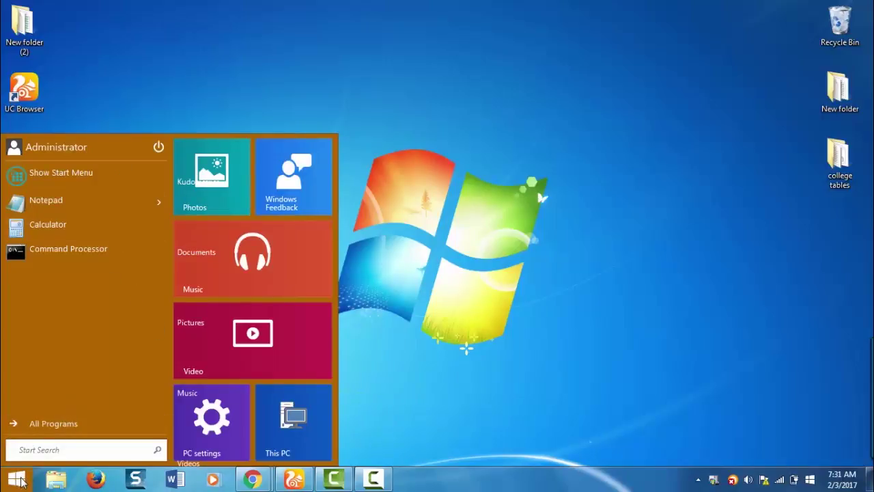
pyautogui.rightClick(16, 478)
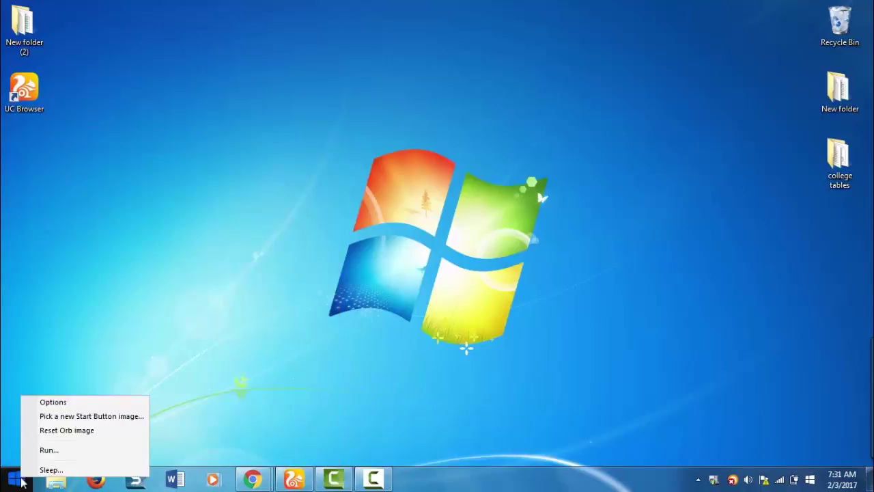
pyautogui.click(114, 402)
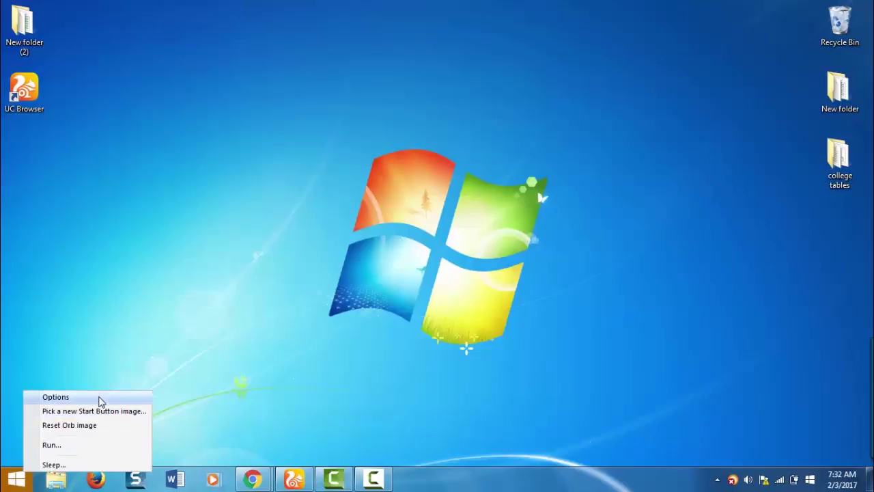
pyautogui.click(99, 401)
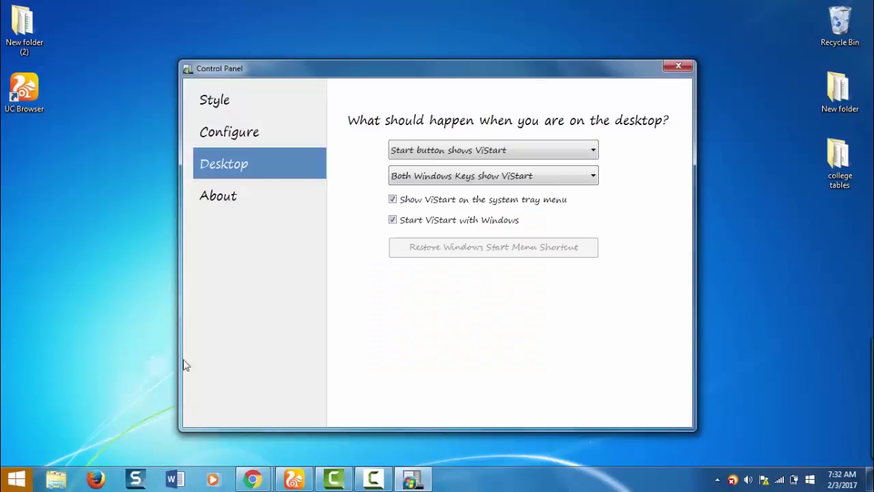
pyautogui.click(240, 101)
pyautogui.click(407, 187)
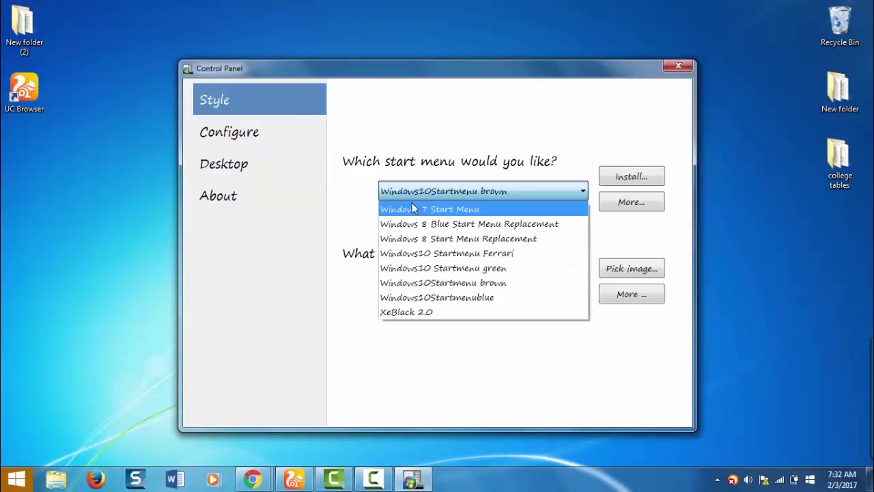
pyautogui.click(421, 225)
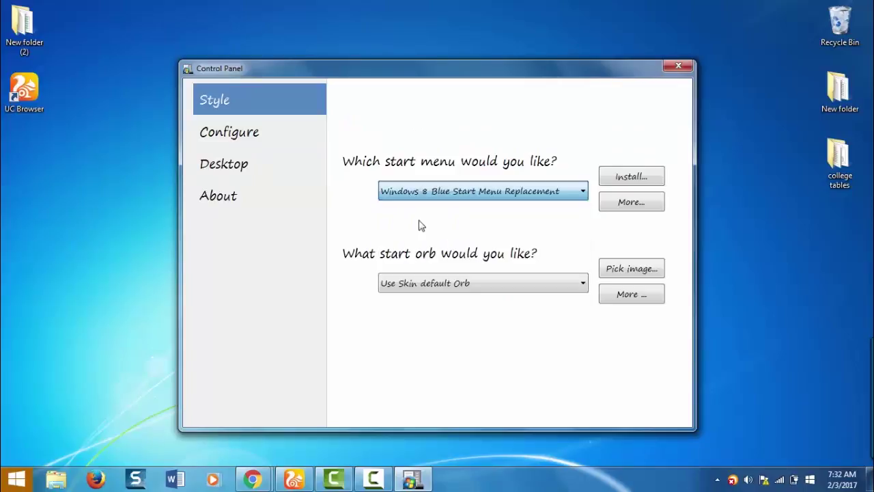
# Open the start menu to preview the Windows 8 Blue style and close it again
pyautogui.click(18, 480)
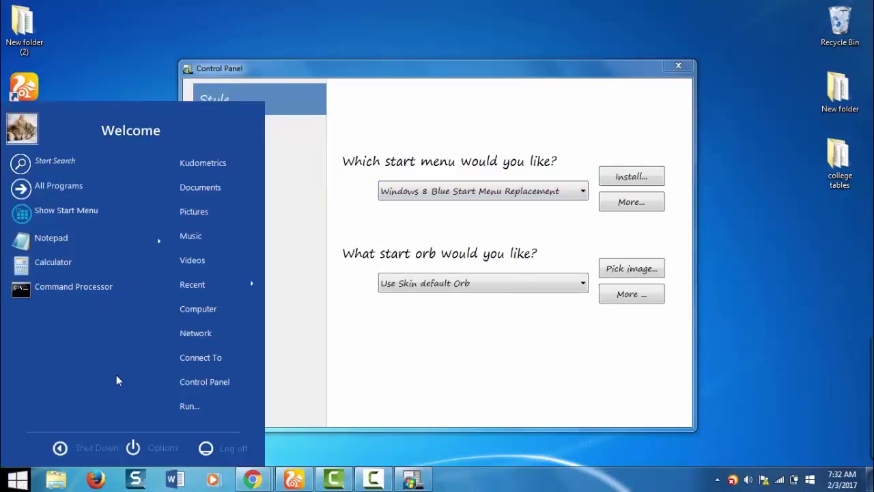
pyautogui.click(457, 344)
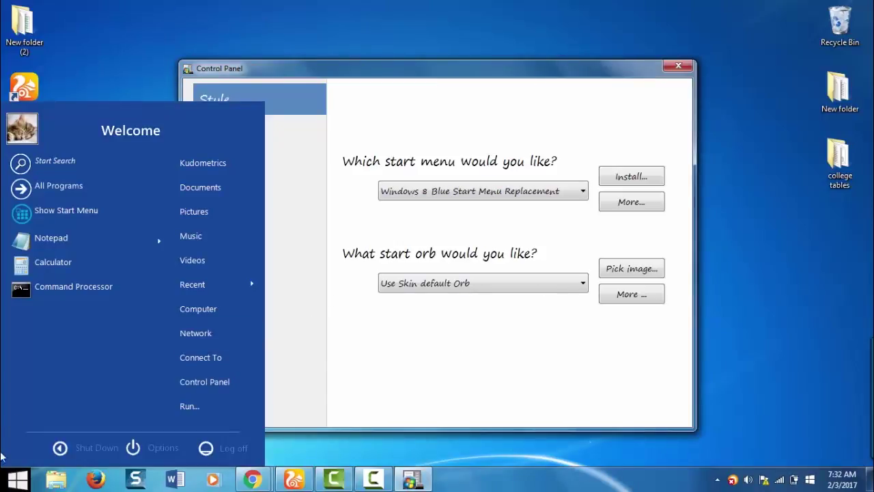
pyautogui.click(7, 482)
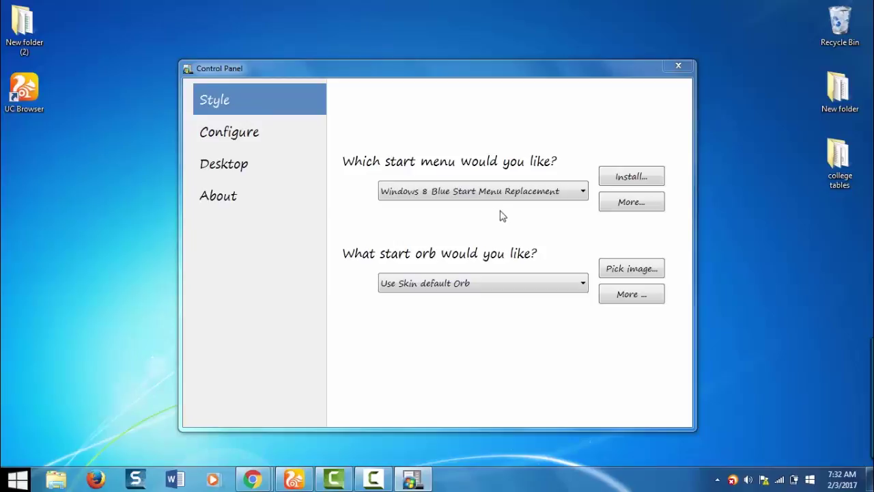
# Look through the list of start menu styles without changing the selection and close ViStart's options window
pyautogui.click(560, 197)
pyautogui.click(555, 137)
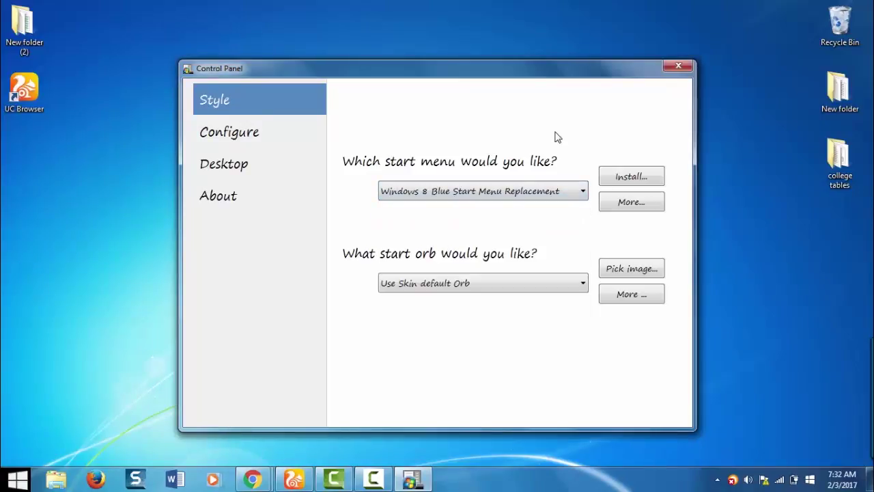
pyautogui.click(513, 197)
pyautogui.click(511, 139)
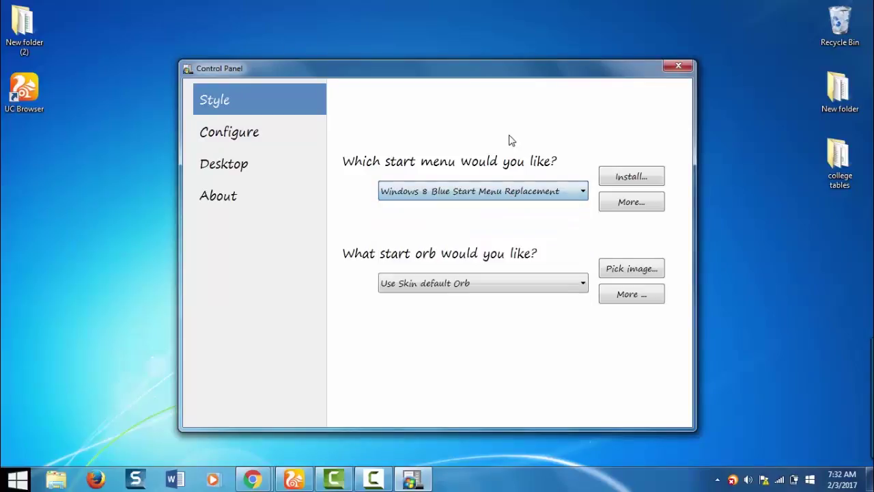
pyautogui.click(678, 67)
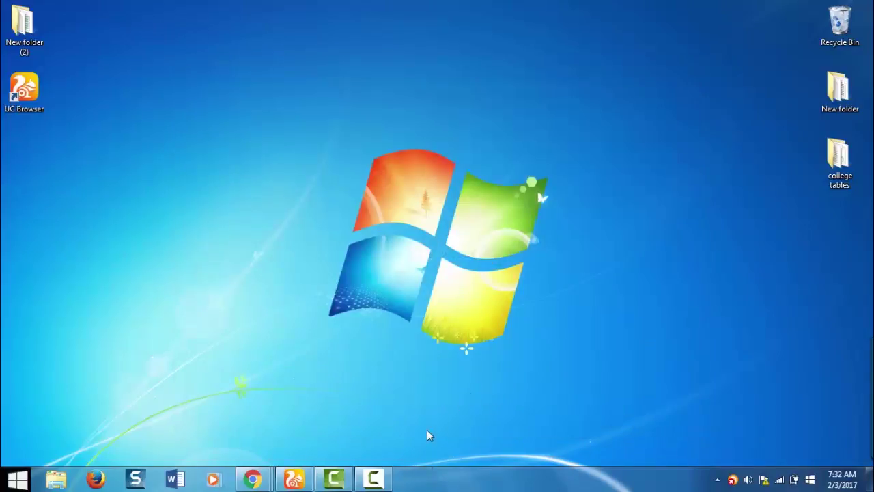
pyautogui.click(374, 479)
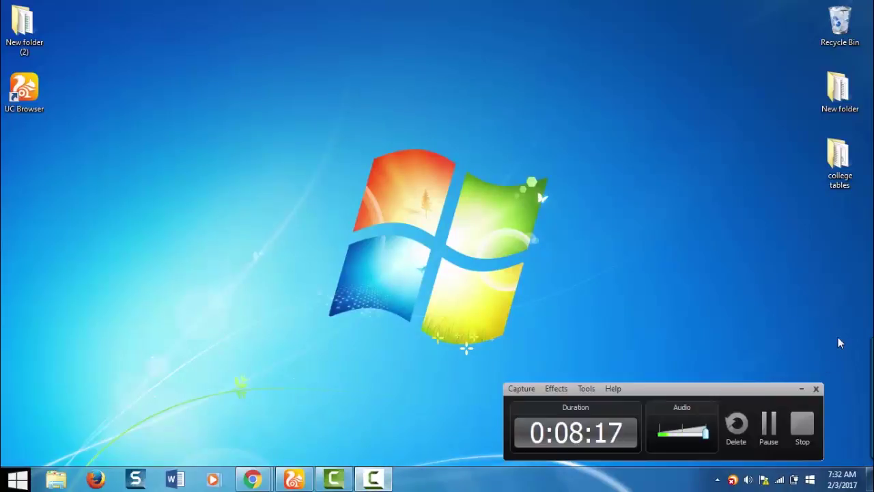